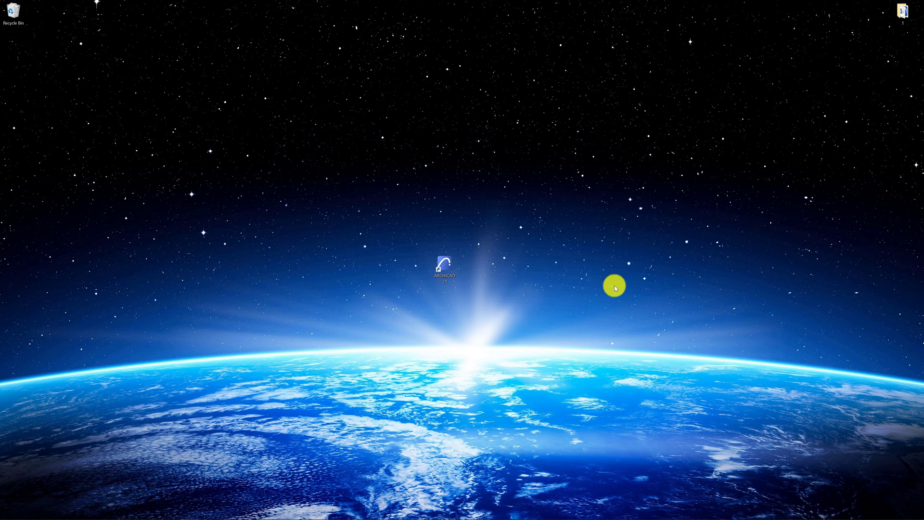
Launch ARCHICAD 25 from its Windows desktop icon.
double_click(443, 265)
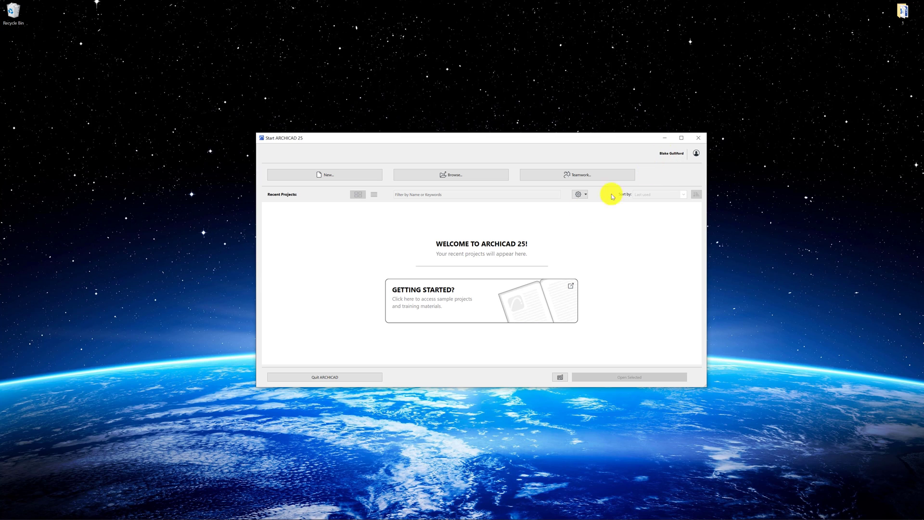
Start a new project using Australian Select Template.tpl and the Australian Architectural Profile 25.
left_click(336, 176)
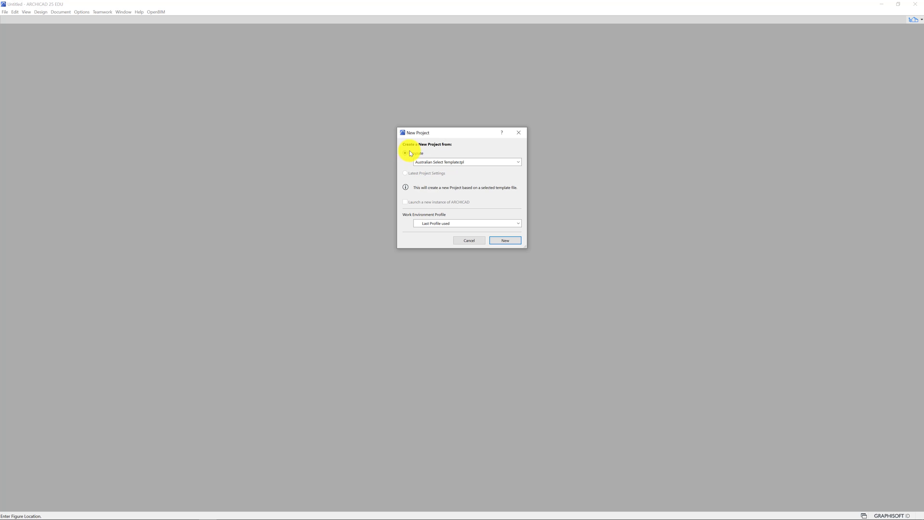
left_click(442, 161)
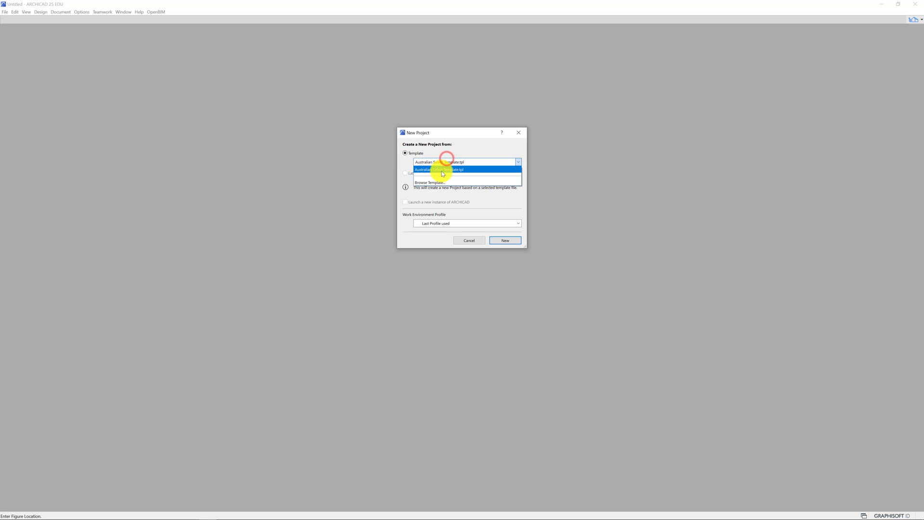
left_click(445, 169)
left_click(433, 223)
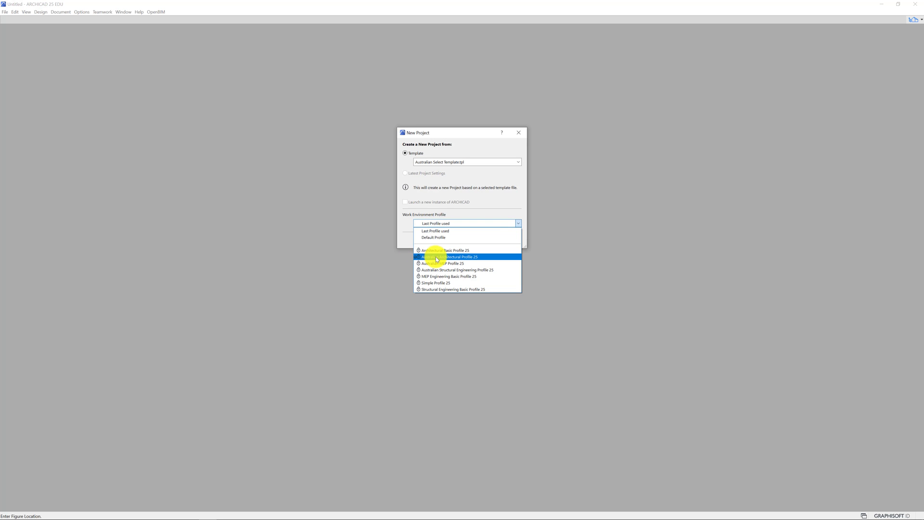
left_click(440, 258)
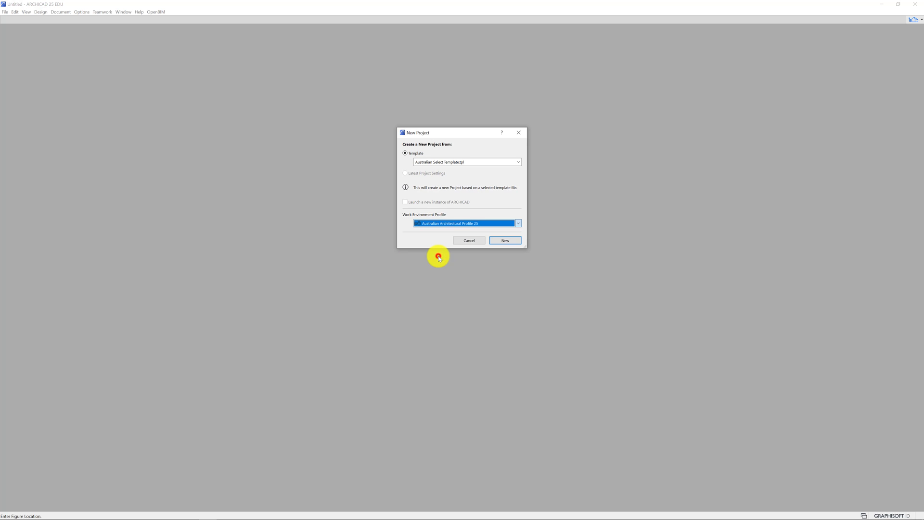
left_click(503, 240)
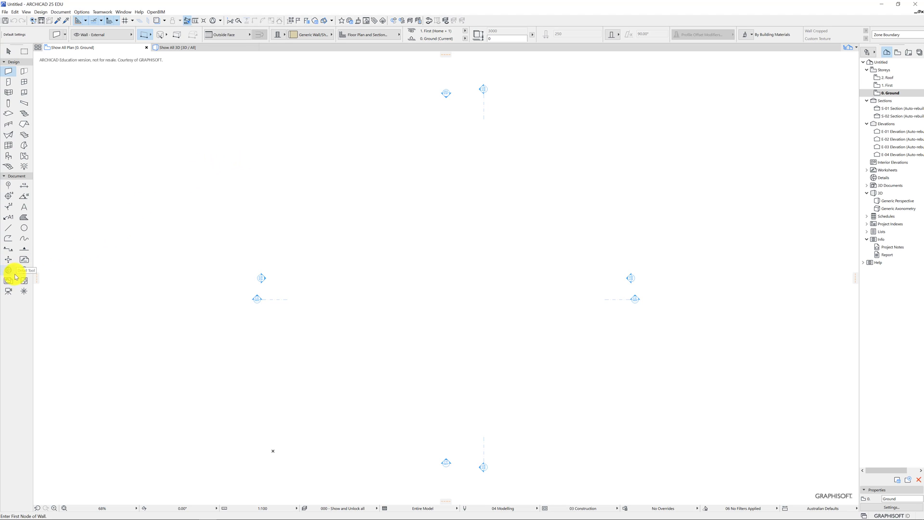
Choose the Figure tool from the Document group of the toolbox.
left_click(4, 177)
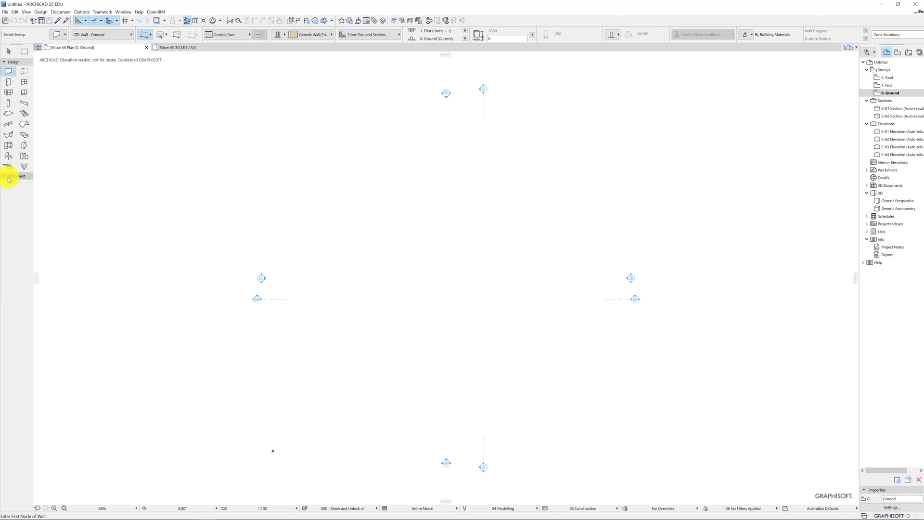
left_click(4, 177)
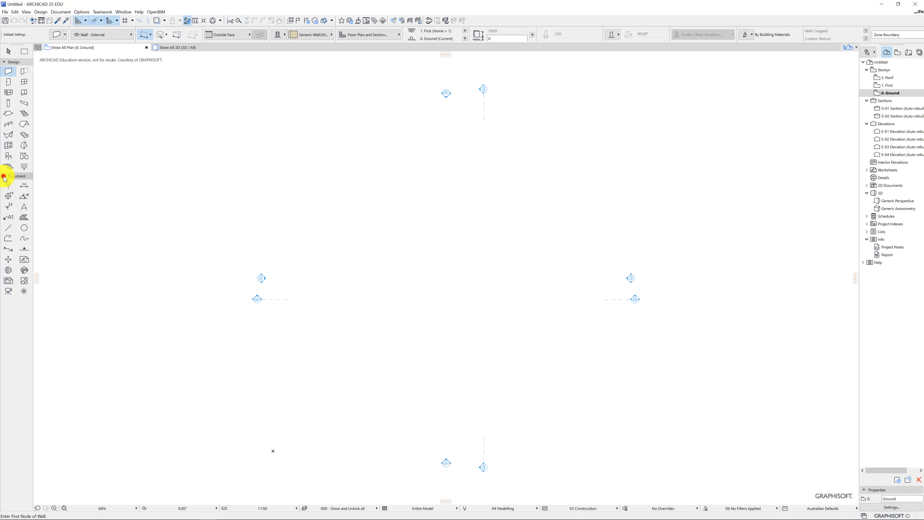
left_click(24, 281)
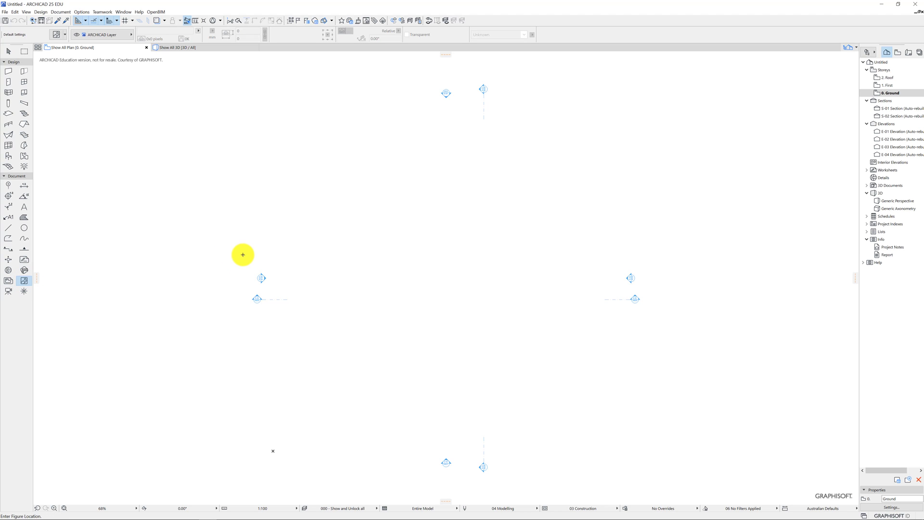
Insert Y9 House.JPG from Downloads as a figure on the Ground floor plan.
key("ctrl+t")
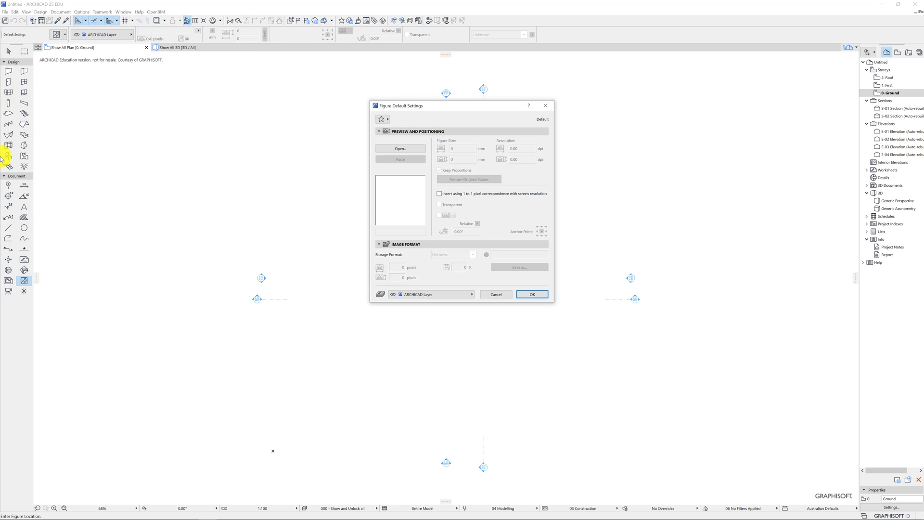
left_click(399, 149)
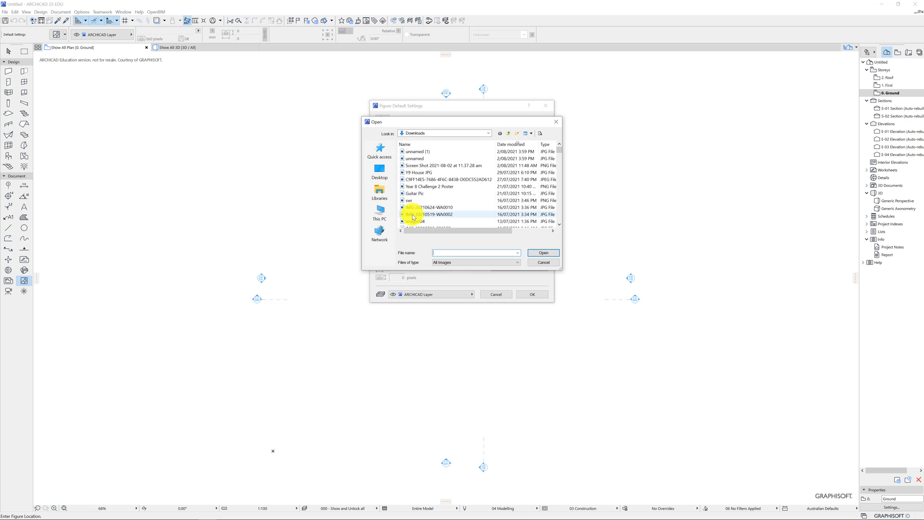
left_click(418, 172)
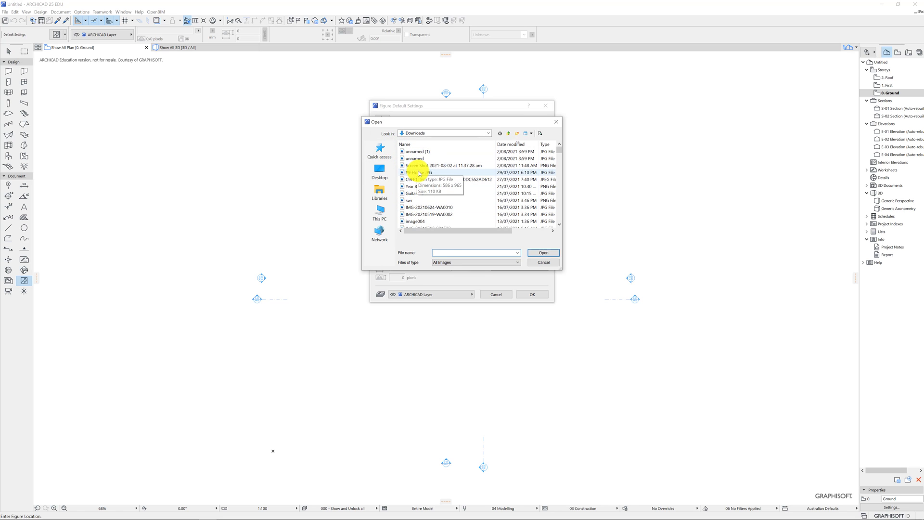
left_click(543, 253)
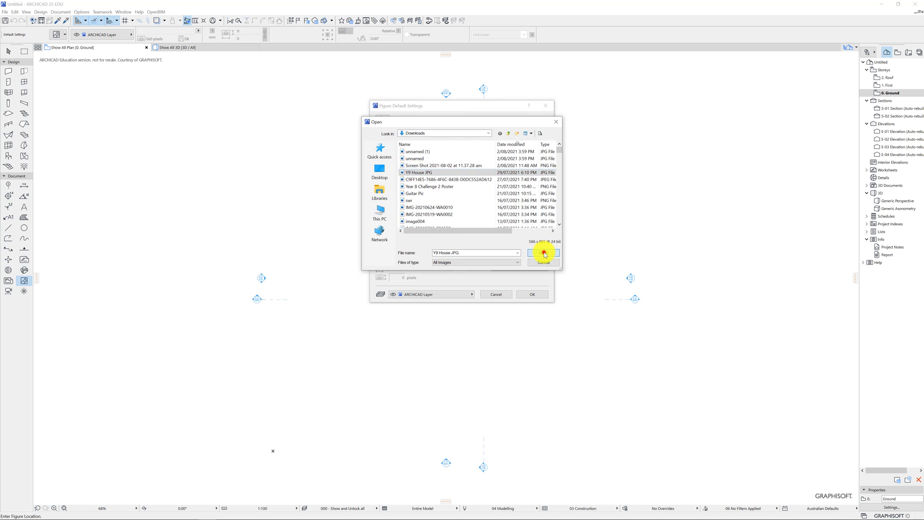
left_click(533, 296)
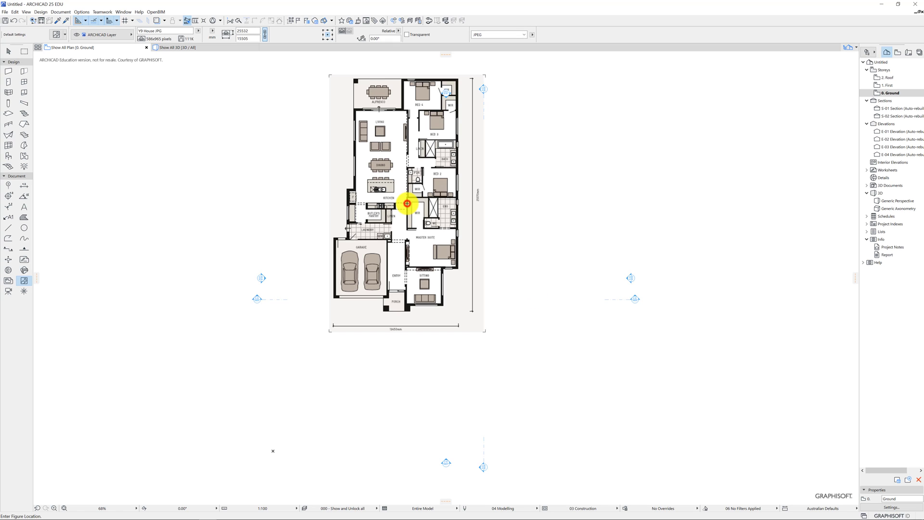
left_click(407, 203)
Move the Y9 House figure slightly lower, deselect it and zoom in.
left_click(9, 51)
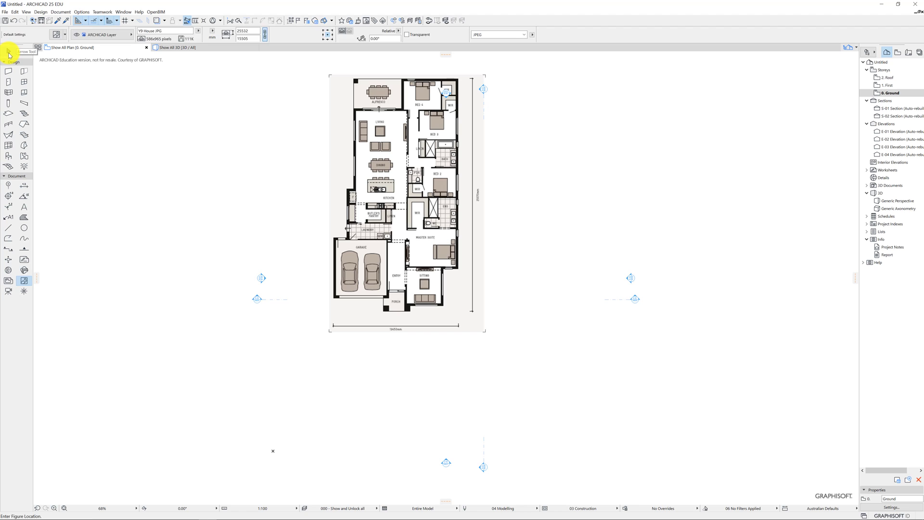
left_click_drag(376, 178, 430, 227)
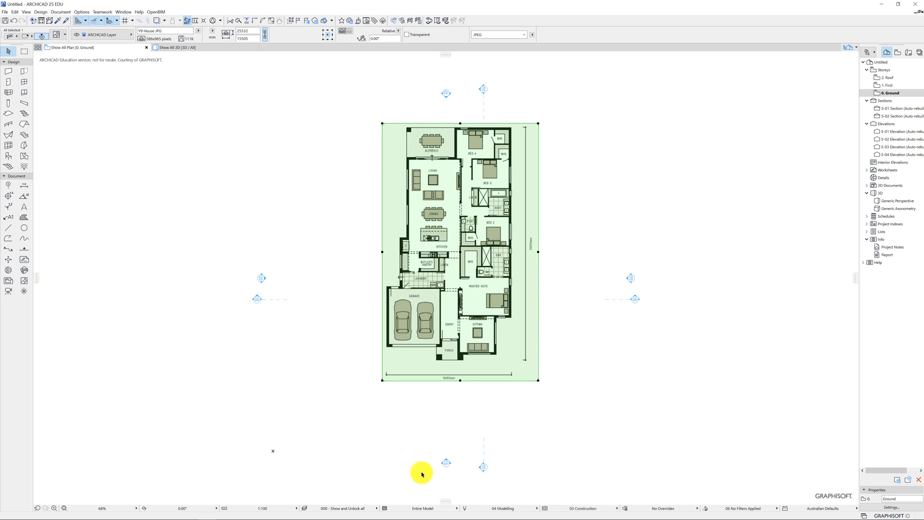
left_click(449, 217)
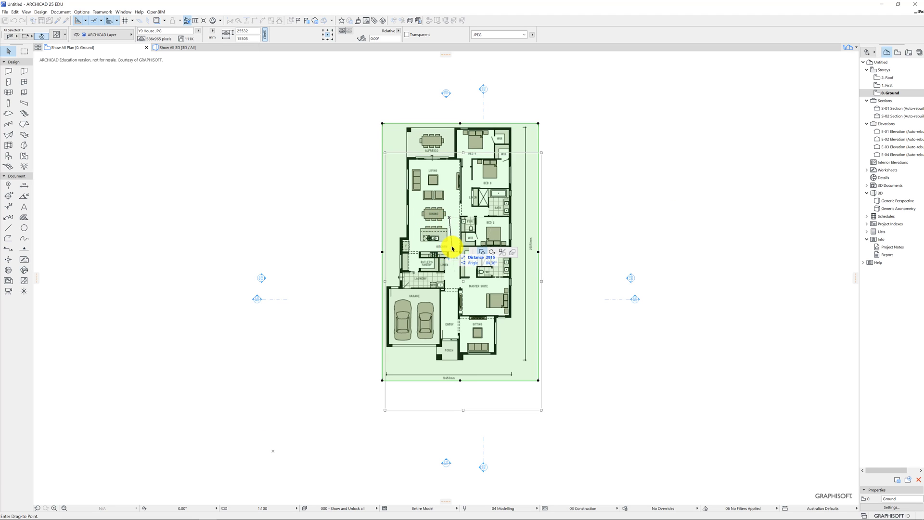
left_click(452, 246)
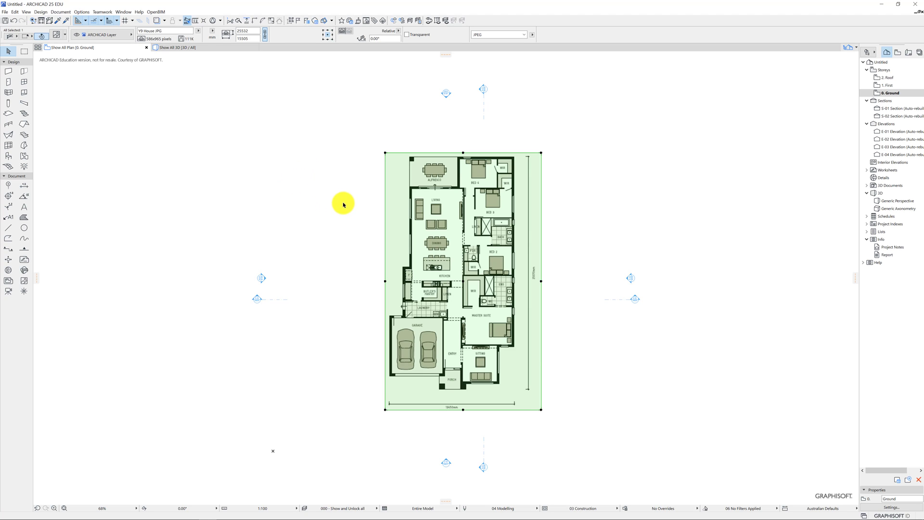
left_click(348, 206)
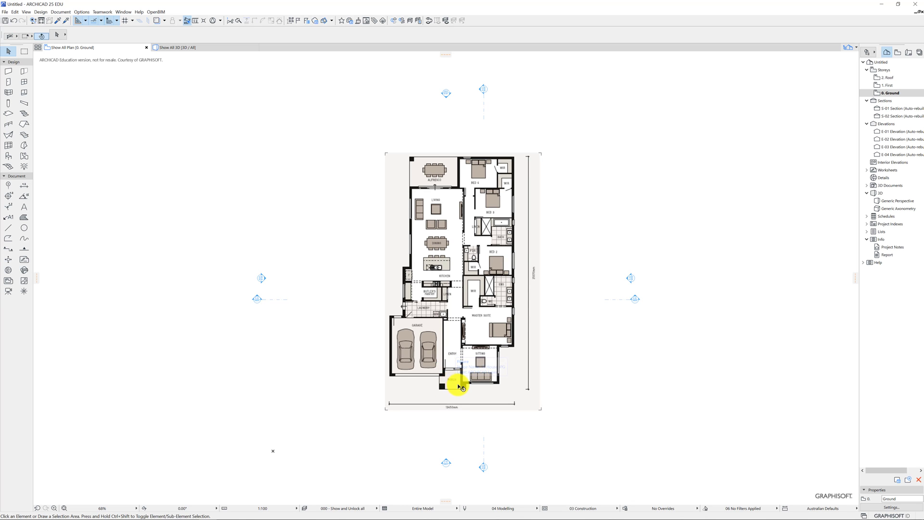
scroll(449, 385, "up", 4)
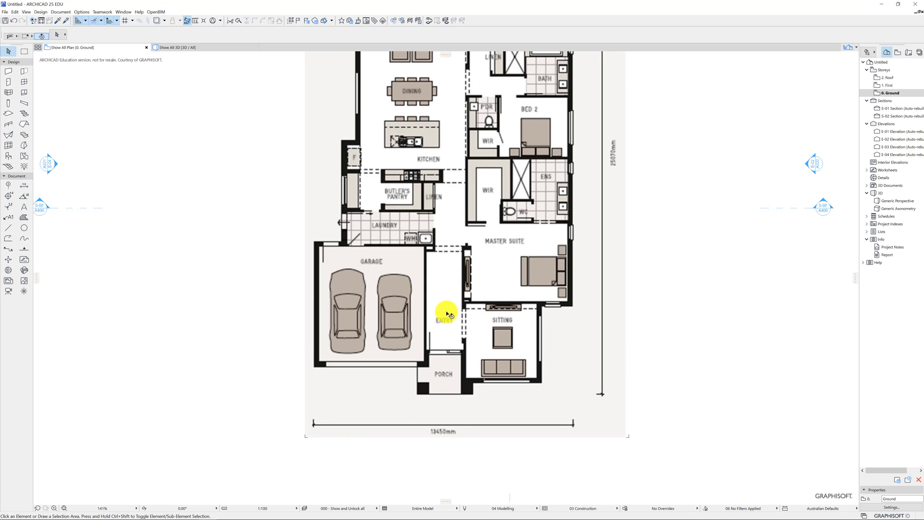
Draw a line from the left end to the right end of the 13450mm dimension.
left_click(9, 228)
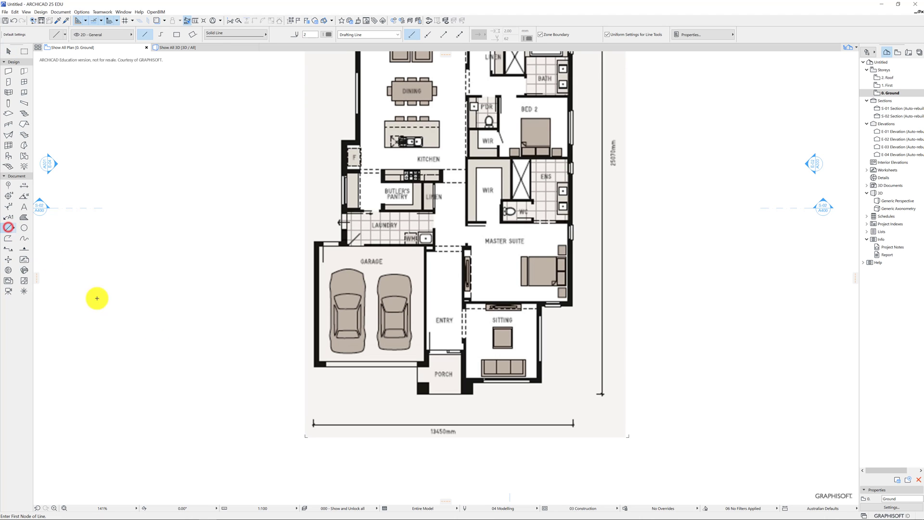
scroll(268, 398, "up", 3)
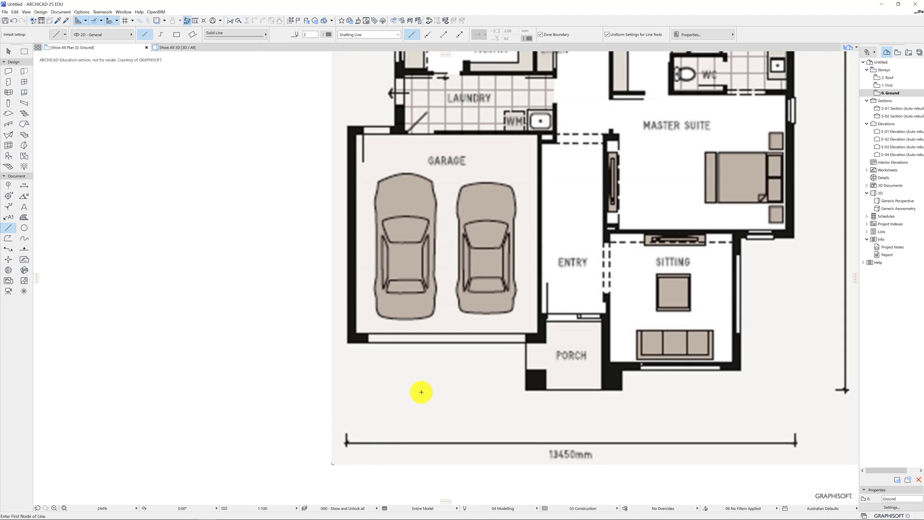
middle_click_drag(392, 357, 299, 323)
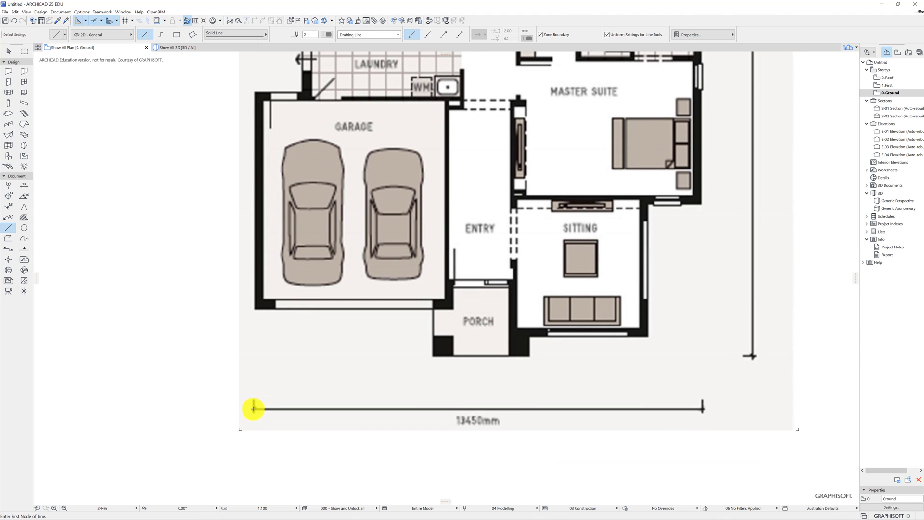
left_click(253, 408)
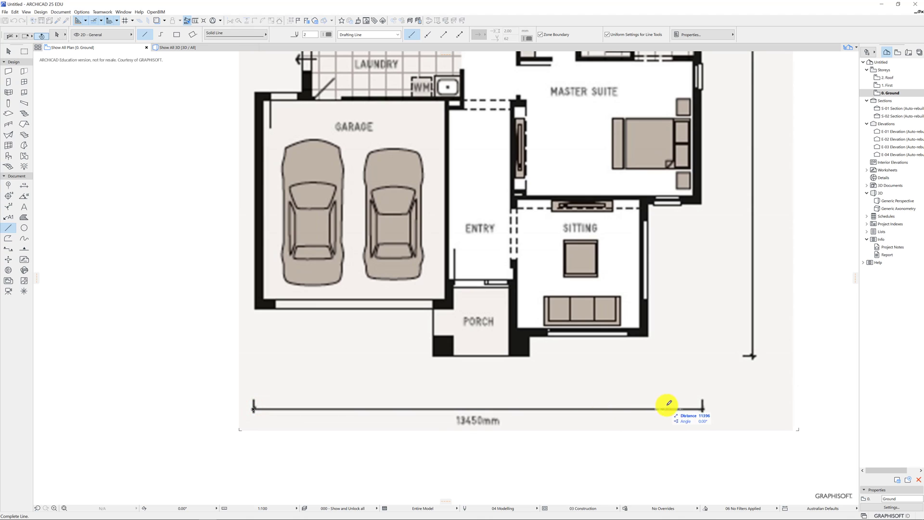
left_click(703, 407)
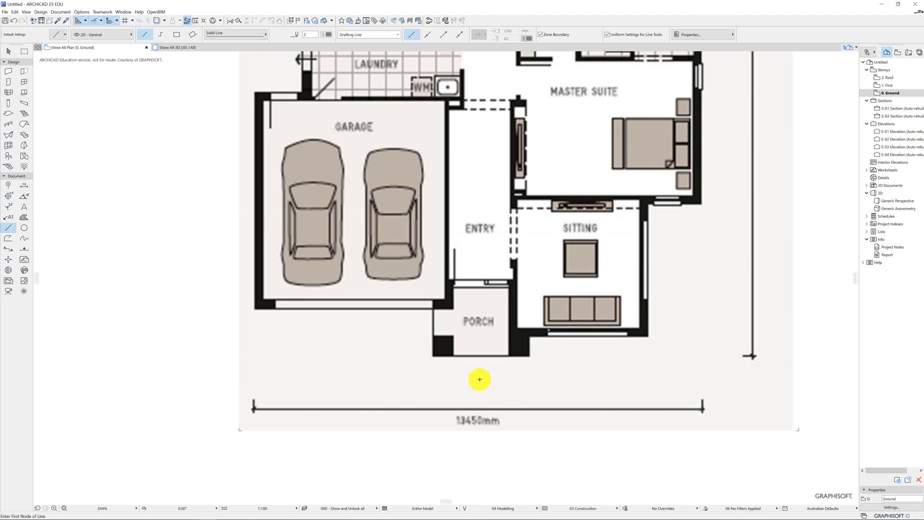
left_click(9, 52)
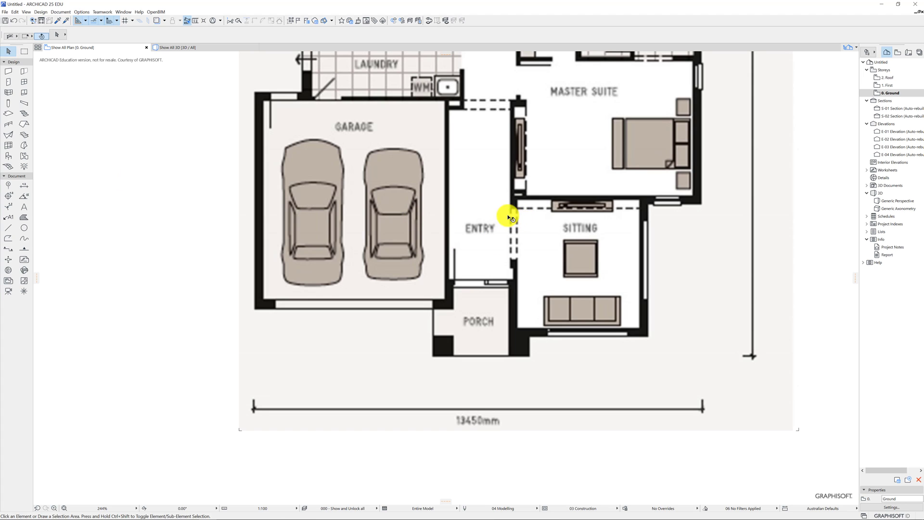
Resize the Y9 House figure graphically so its dimension line measures a true 13450 mm.
left_click(455, 219)
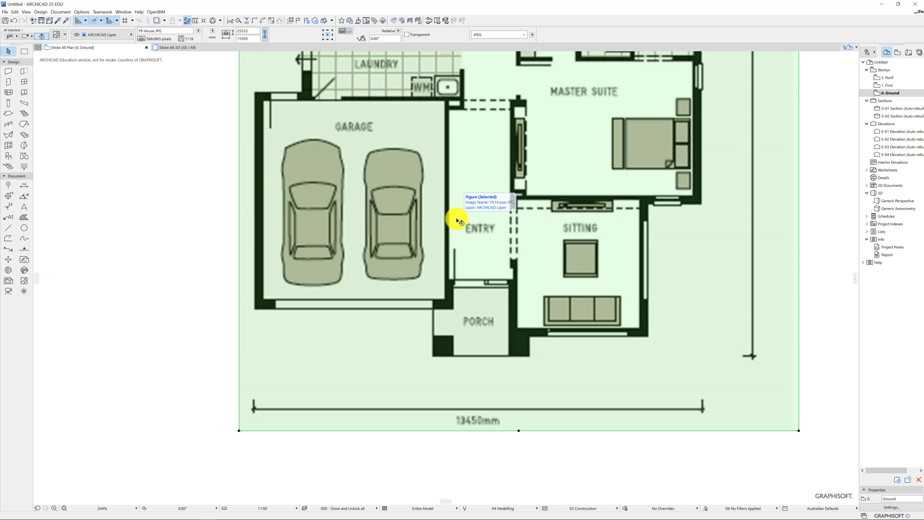
key("ctrl+k")
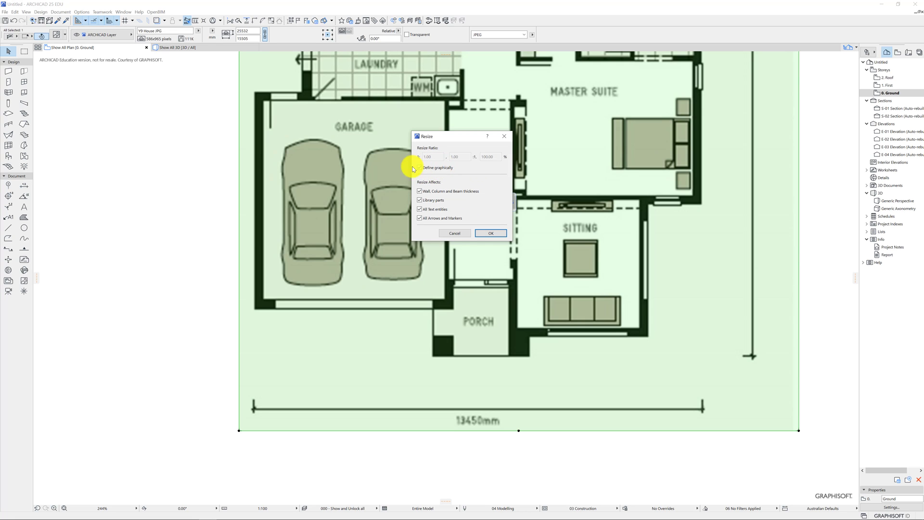
left_click(492, 234)
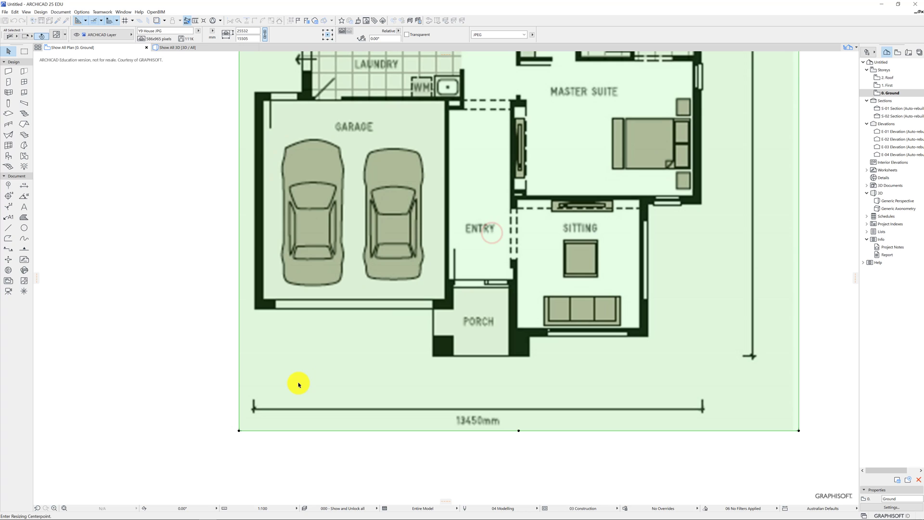
left_click(253, 409)
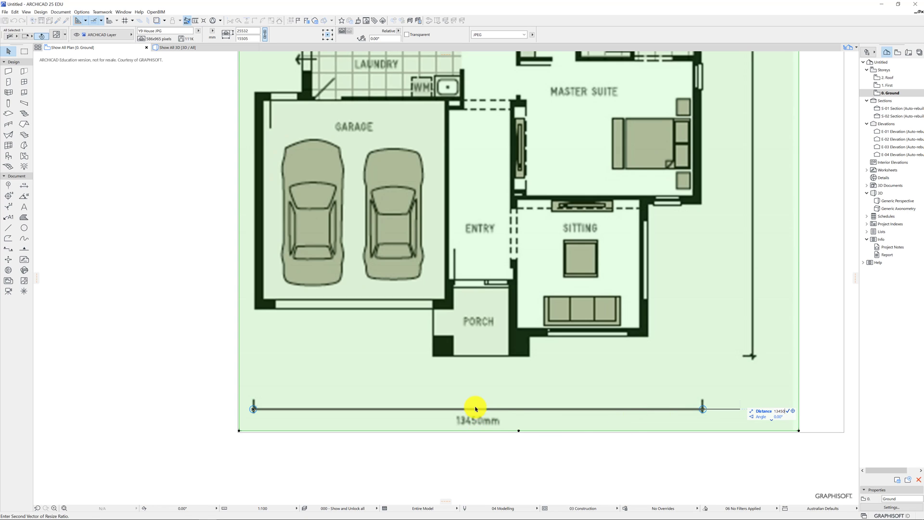
key("Return")
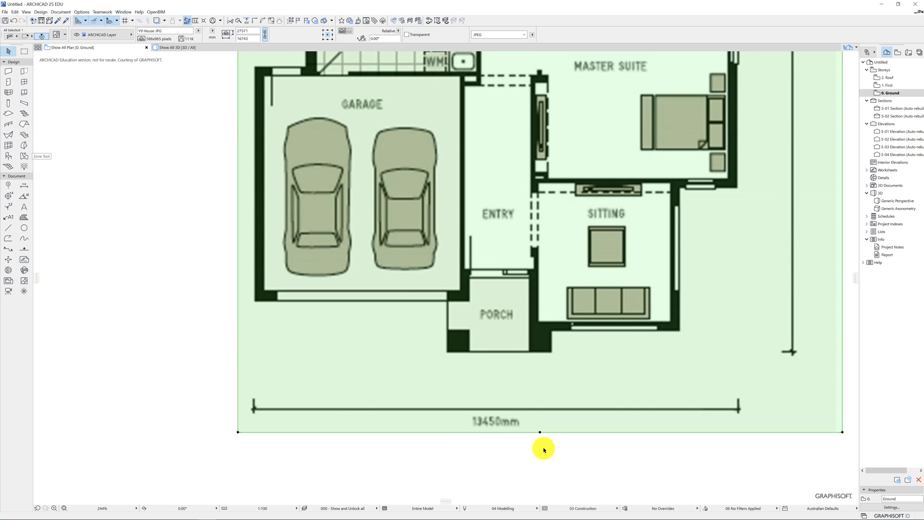
Draw a fresh check line between both ends of the rescaled 13450mm dimension.
left_click(690, 412)
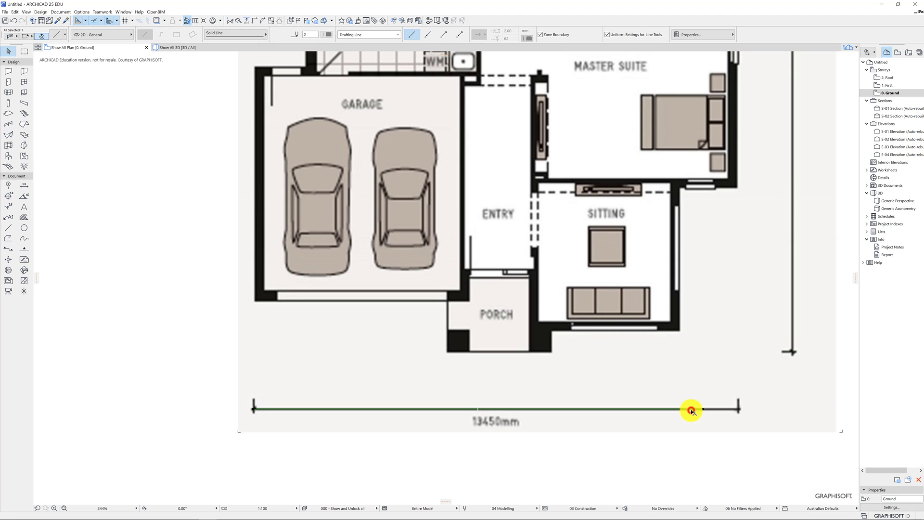
left_click(139, 259)
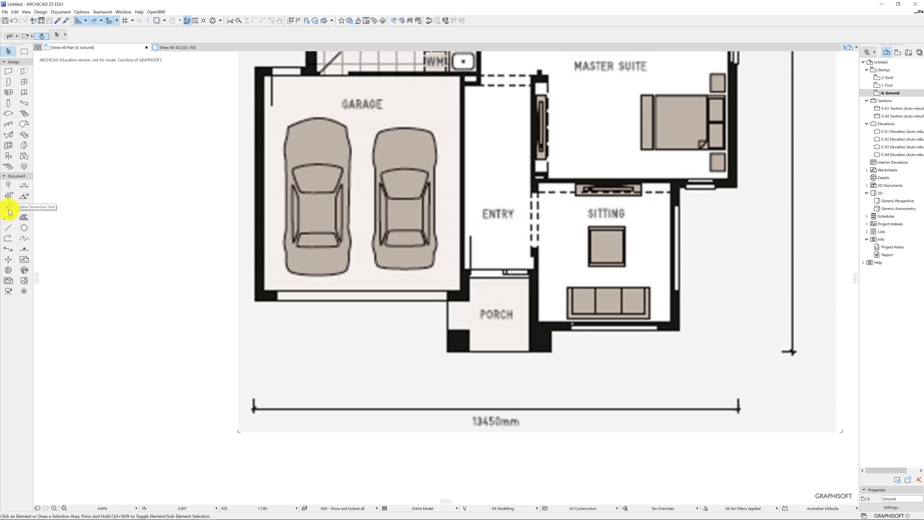
left_click(9, 228)
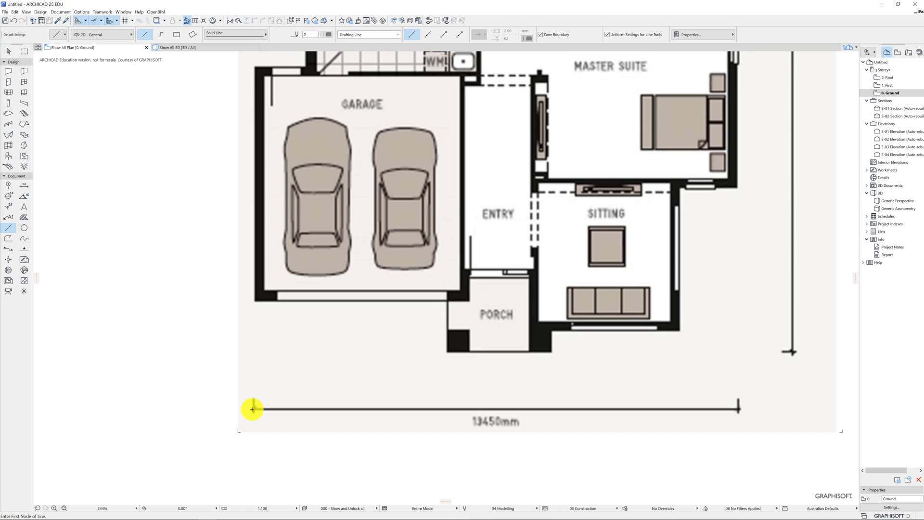
left_click(254, 408)
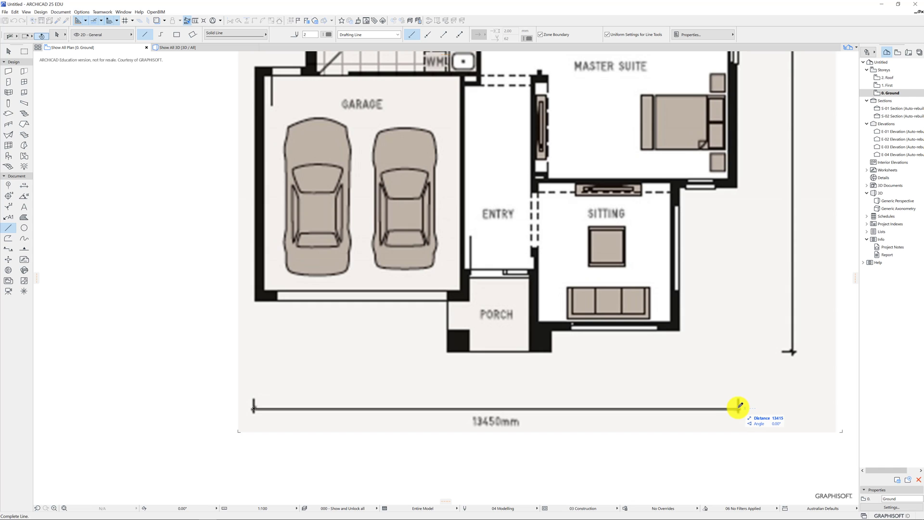
left_click(736, 406)
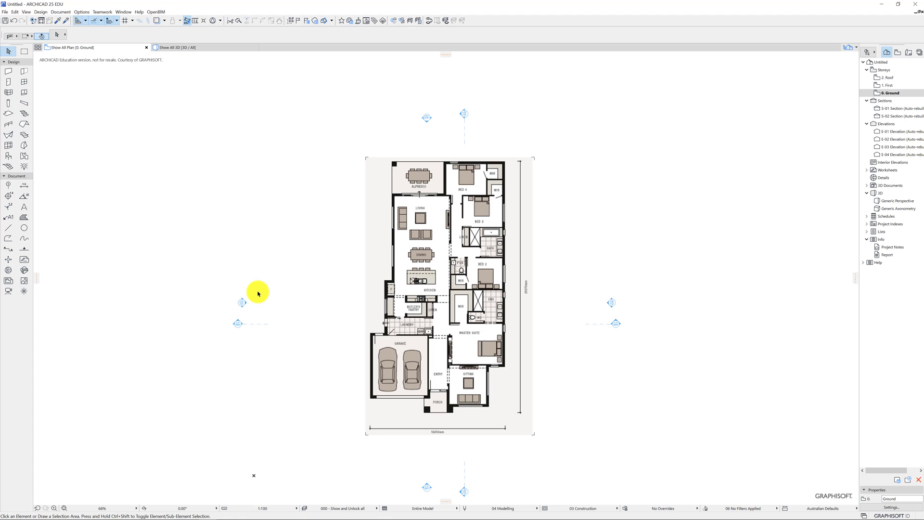
Draw a rectangular mesh enclosing the whole Y9 House plan figure.
left_click(10, 166)
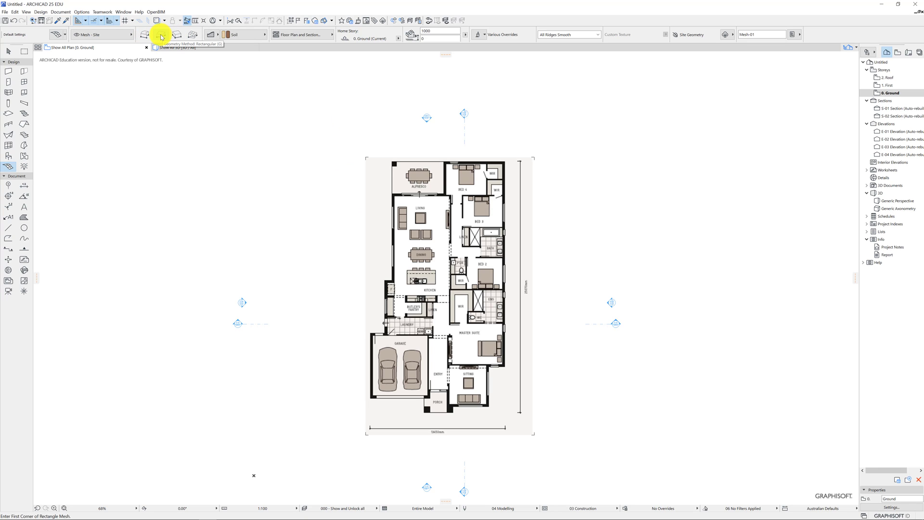
left_click(302, 132)
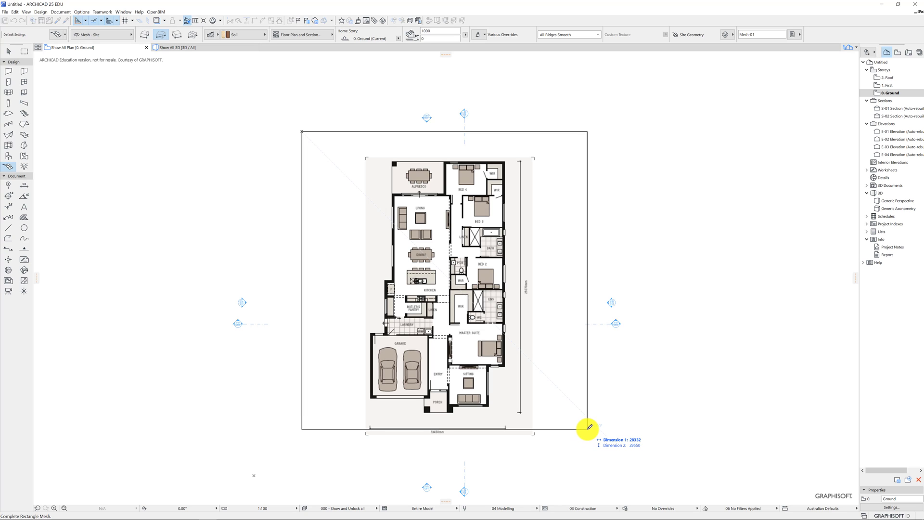
left_click(587, 427)
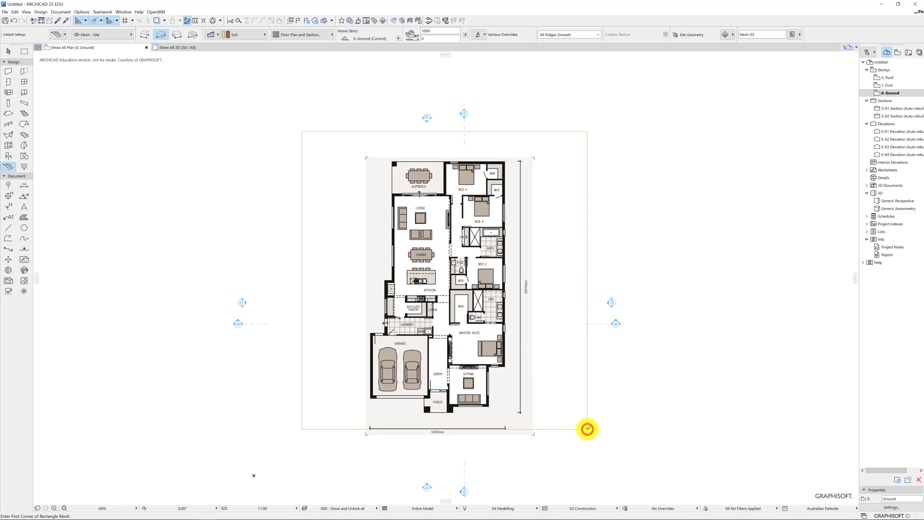
Open 0. Ground in the Navigator and collapse the Sections and Elevations lists.
double_click(888, 93)
left_click(867, 101)
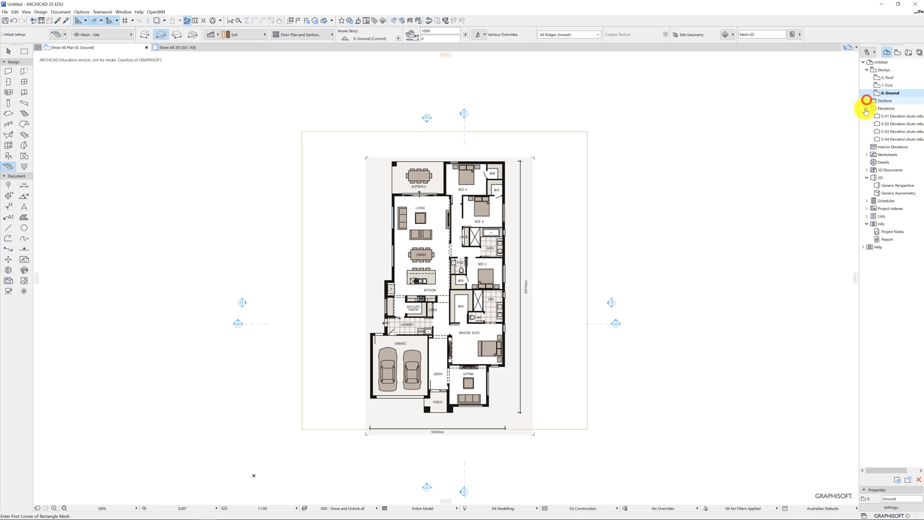
left_click(867, 108)
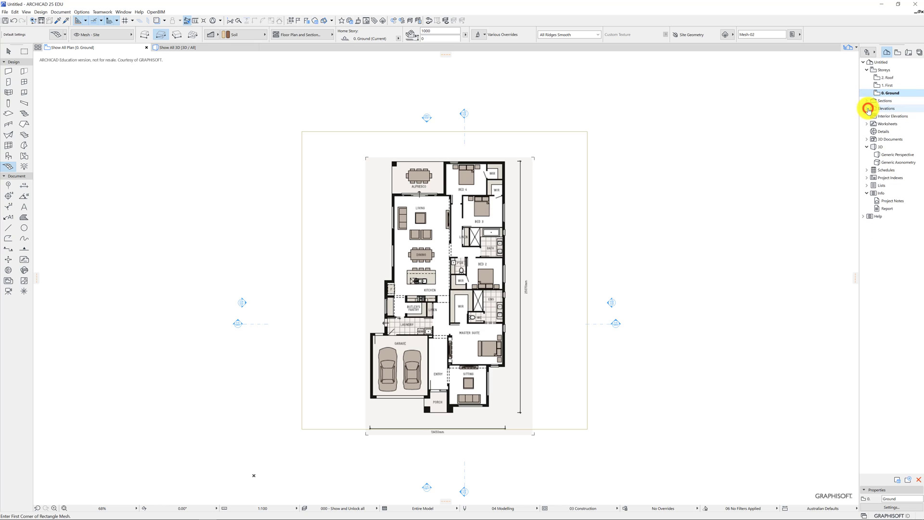
double_click(894, 156)
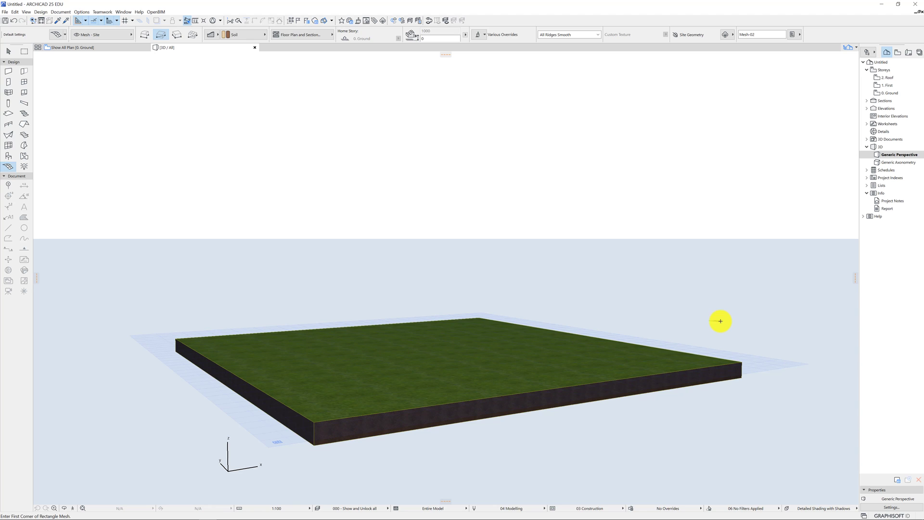
double_click(891, 94)
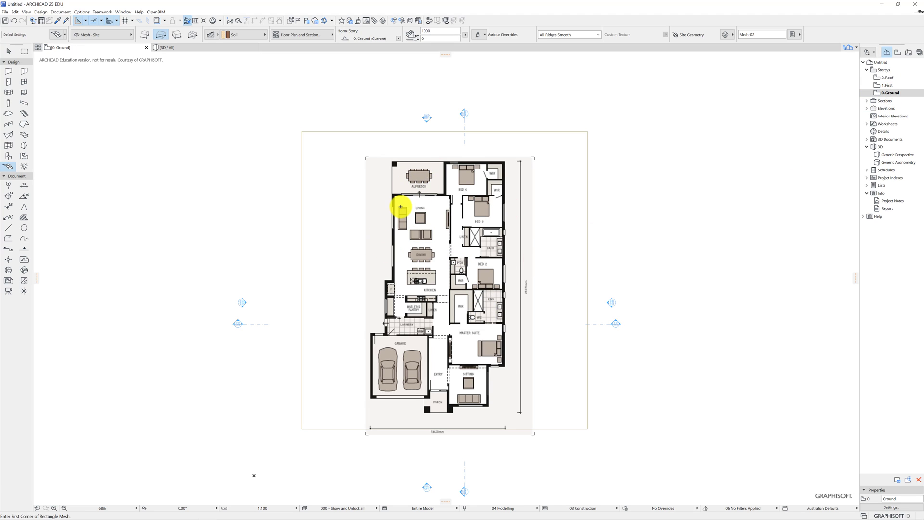
Pick the Slab tool and frame the house plan to fill the window.
left_click(8, 114)
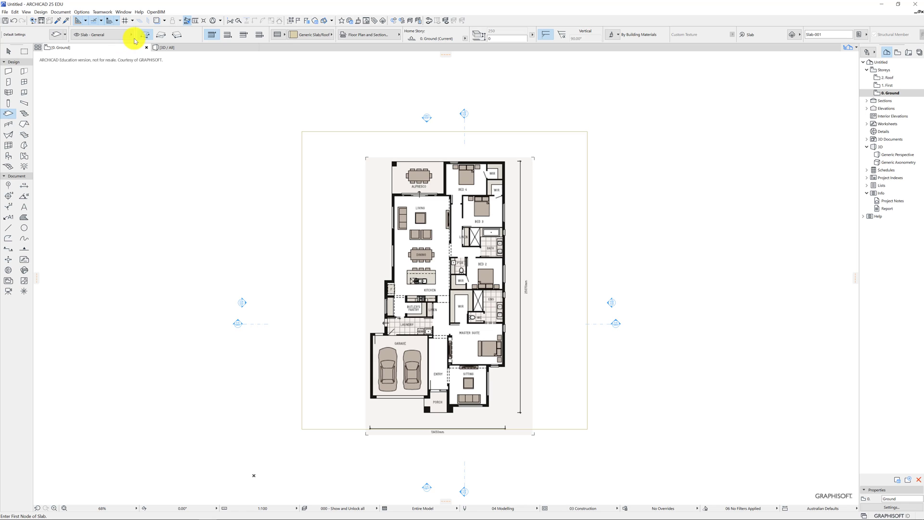
scroll(386, 169, "up", 3)
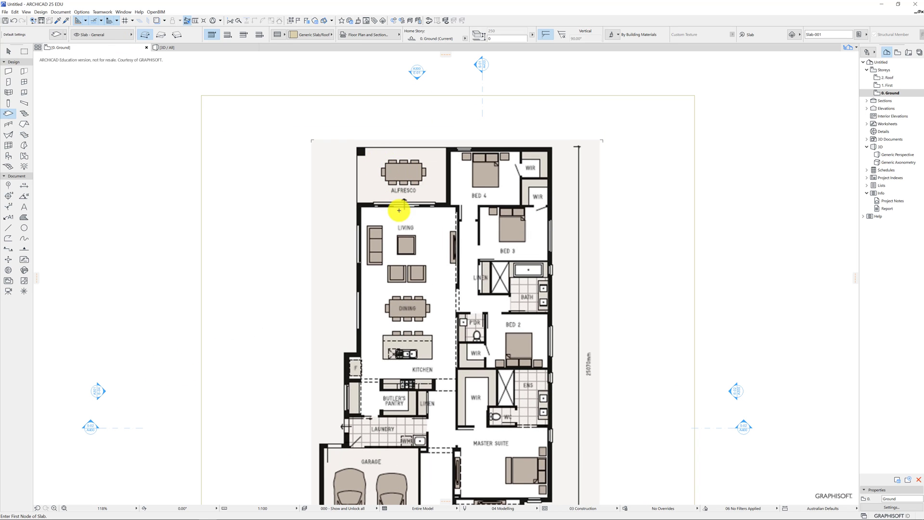
middle_click_drag(418, 246, 430, 171)
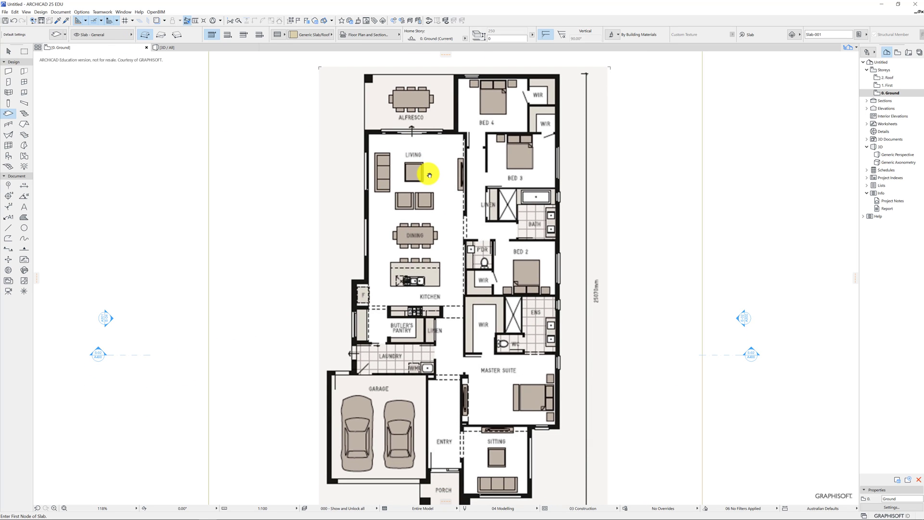
scroll(399, 122, "down", 1)
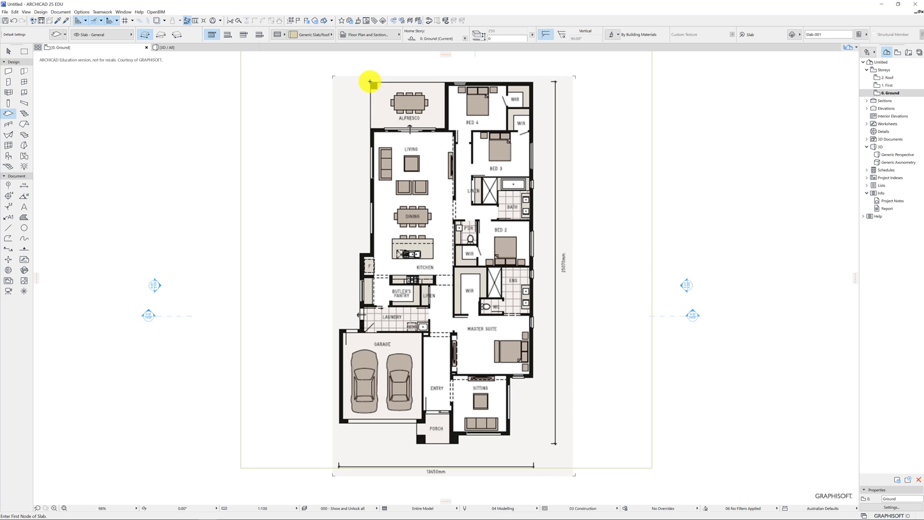
Start the house slab outline at the alfresco's top-left corner and trace down the left wall, around the garage to the porch.
left_click(369, 82)
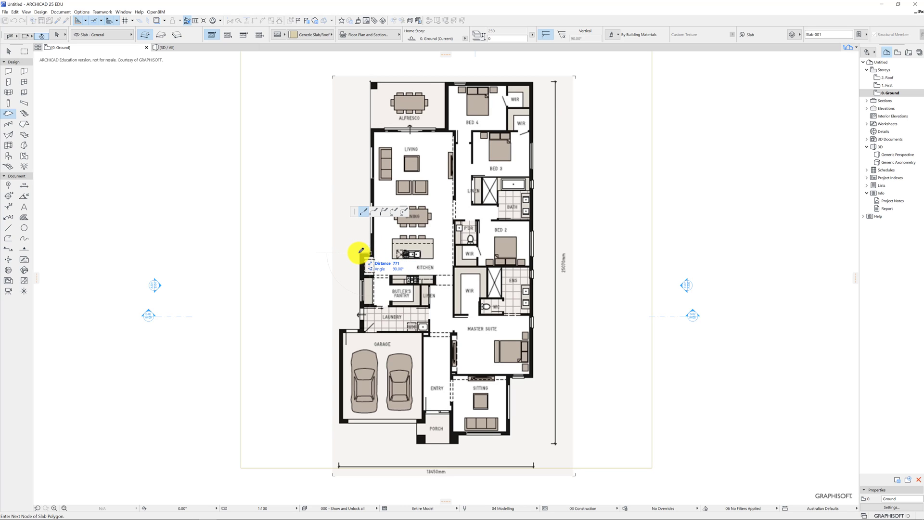
left_click(361, 251)
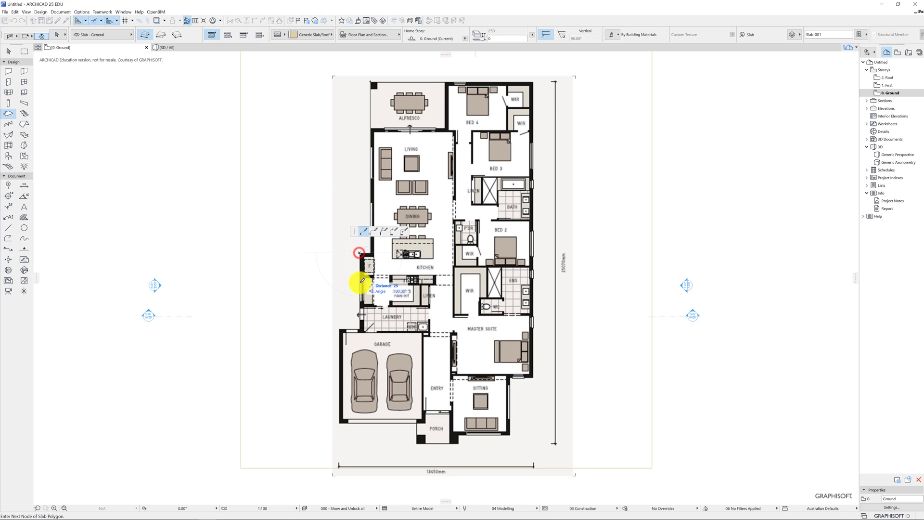
left_click(362, 323)
left_click(362, 326)
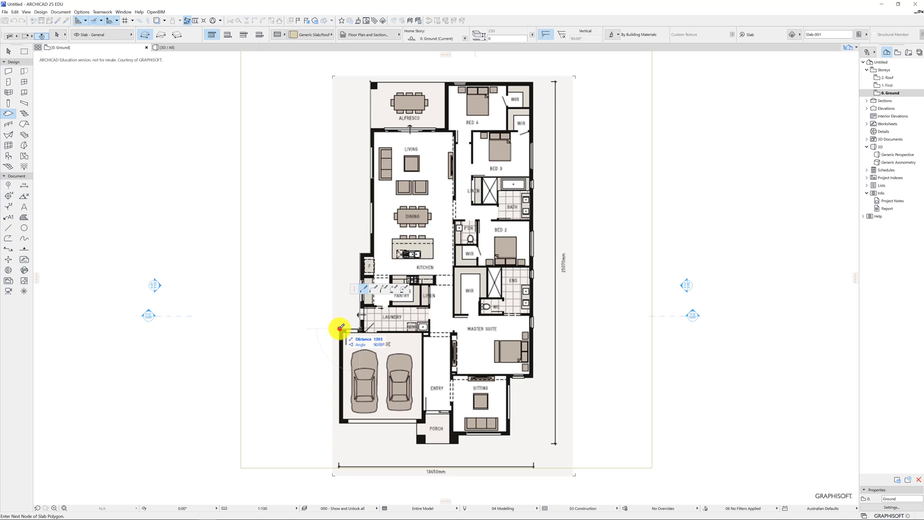
left_click(342, 422)
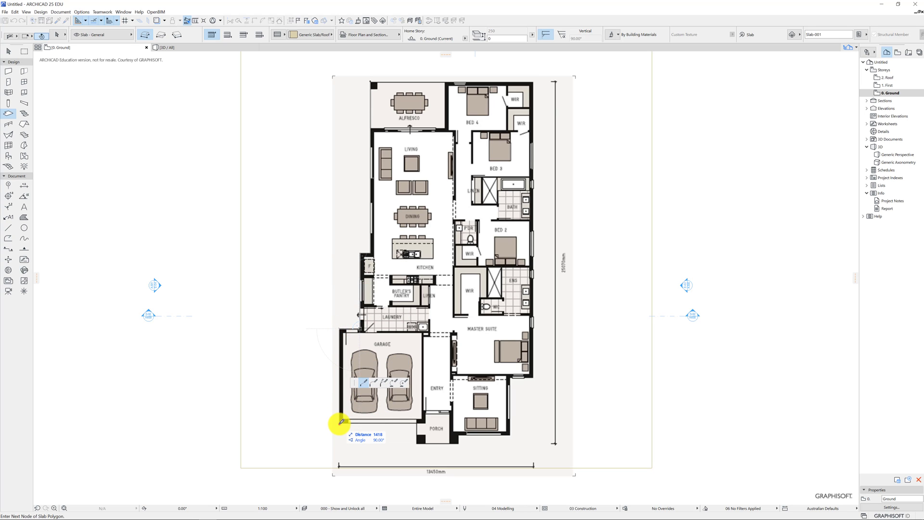
left_click(416, 422)
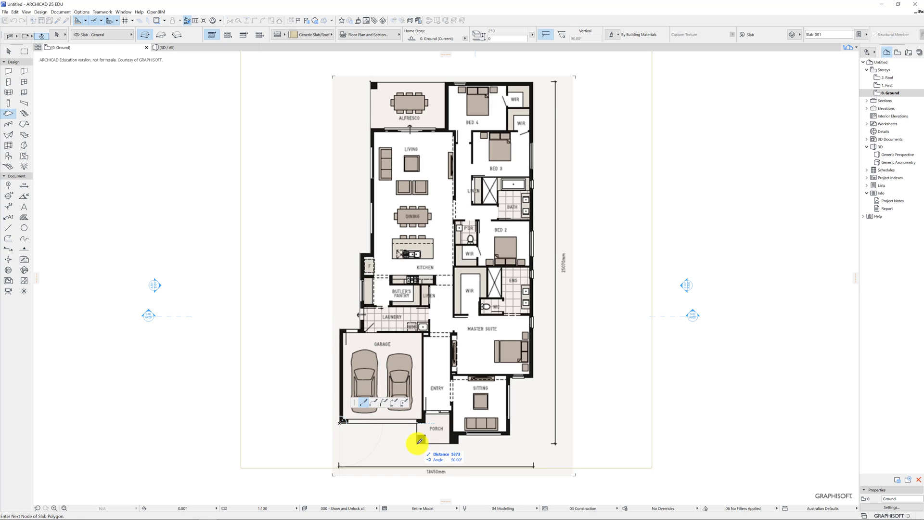
left_click(418, 440)
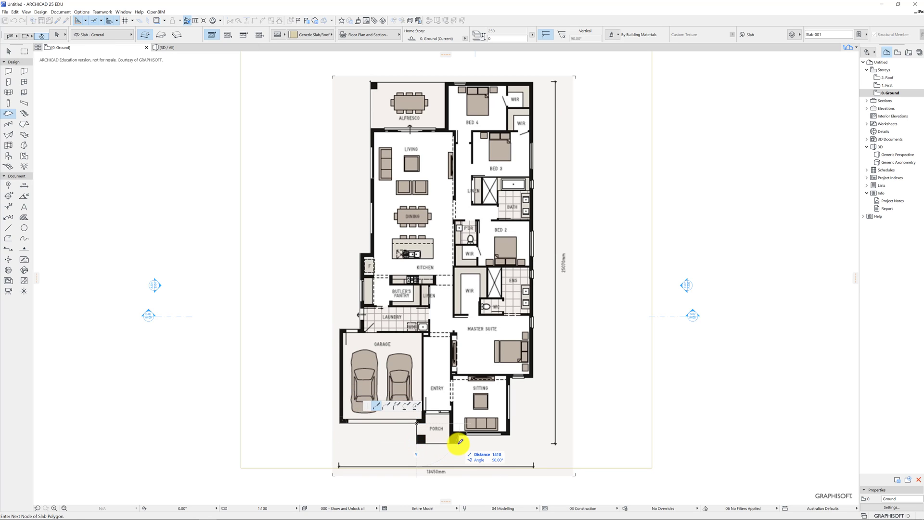
Continue the slab past the porch, sitting room and master suite to the top-right corner, closing it at the start.
left_click(460, 442)
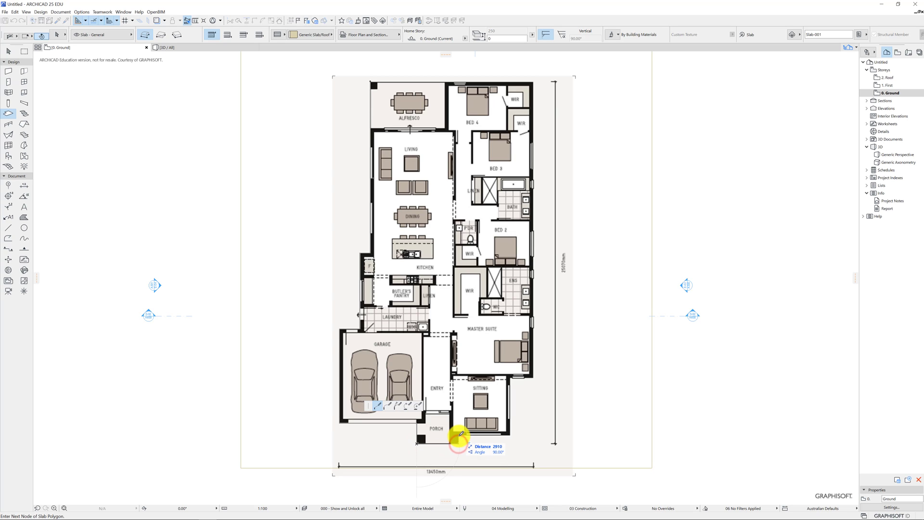
left_click(458, 441)
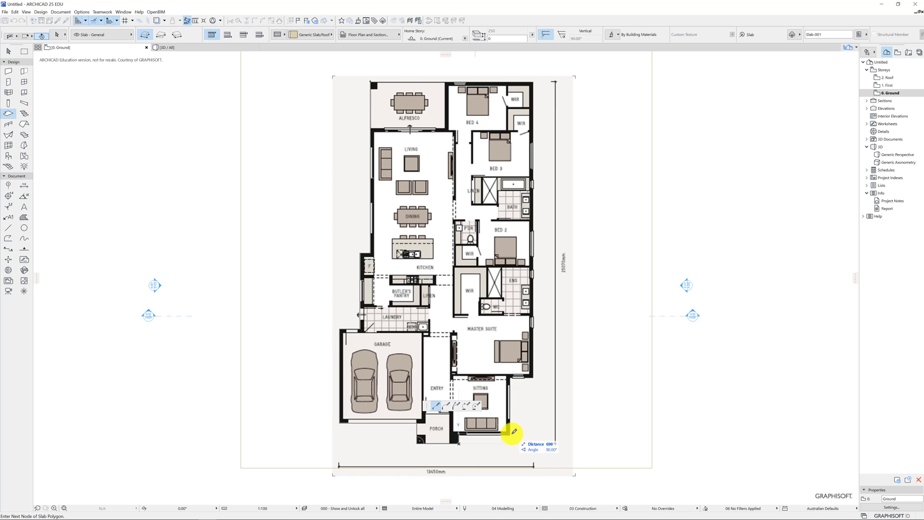
left_click(510, 435)
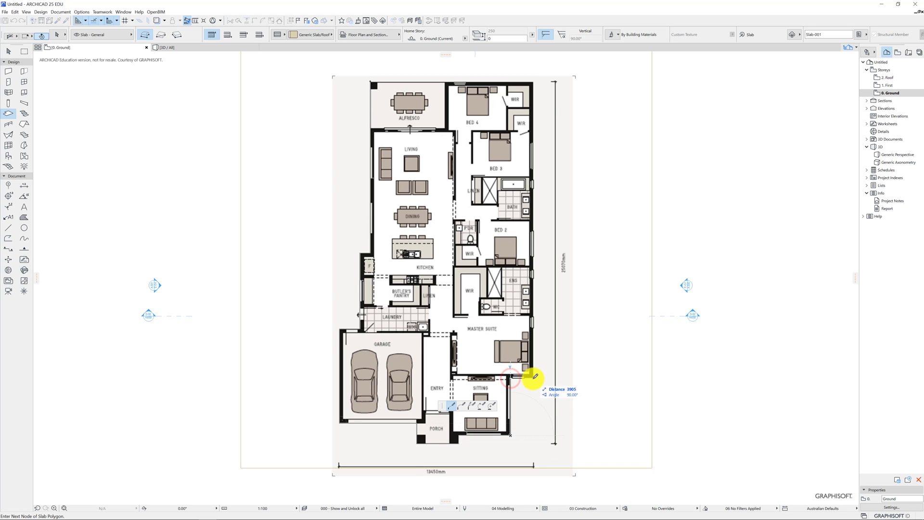
left_click(532, 378)
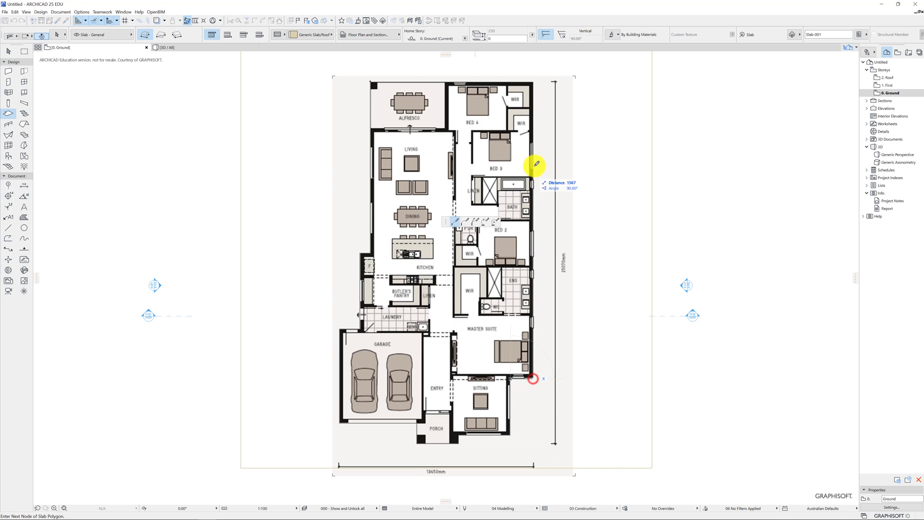
left_click(532, 82)
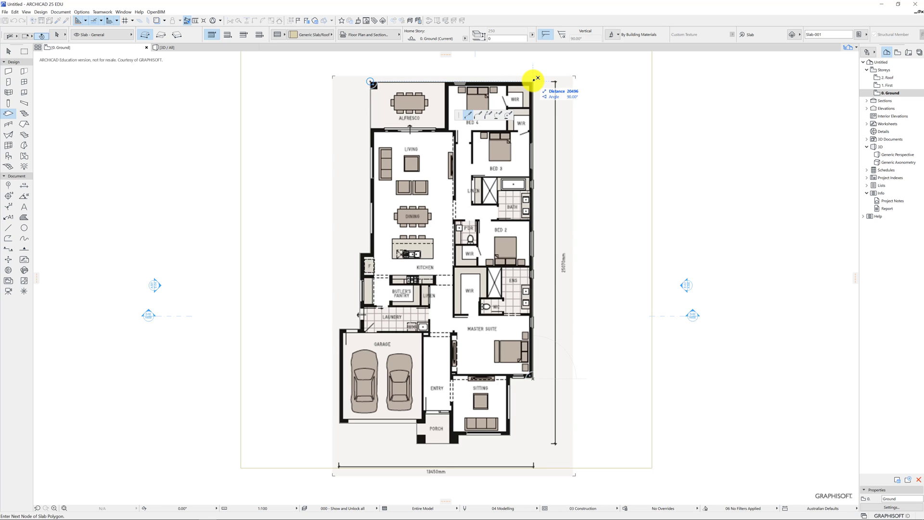
left_click(532, 81)
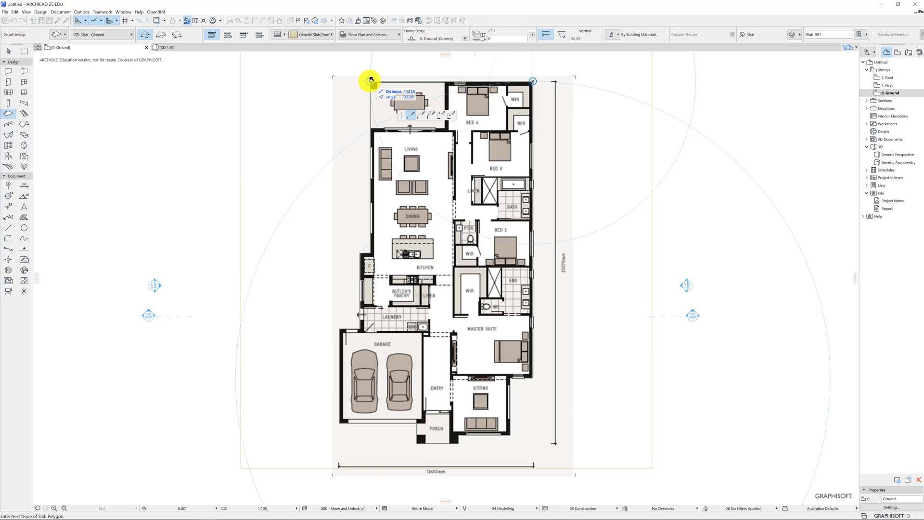
left_click(371, 80)
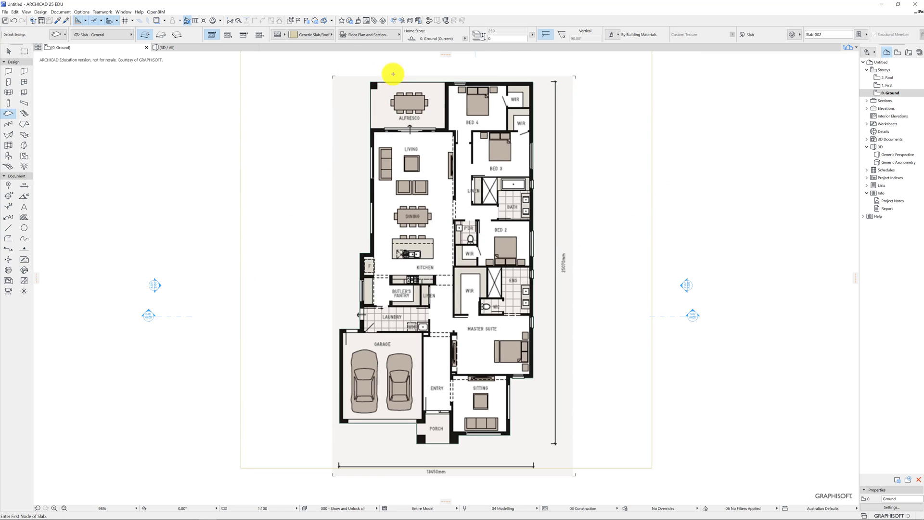
View the new slab in 3D, then return to the 0. Ground floor plan with the Arrow tool active.
double_click(893, 155)
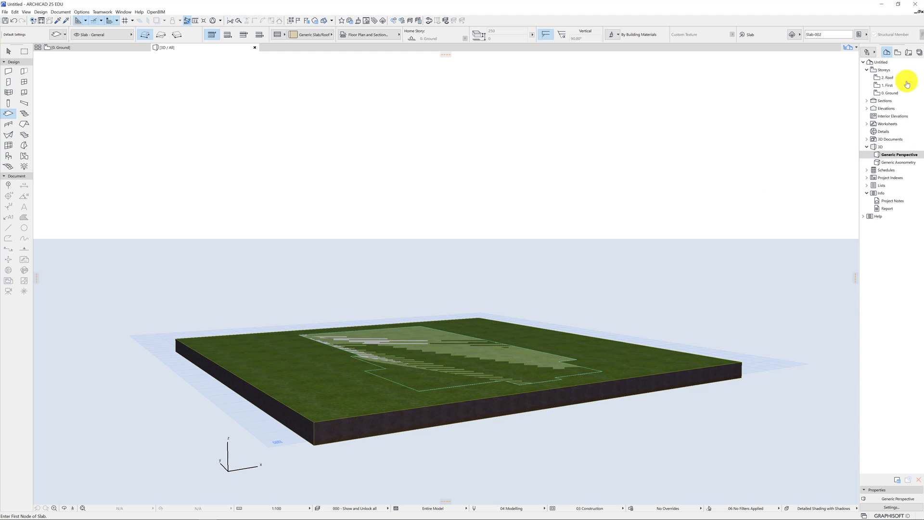
double_click(886, 95)
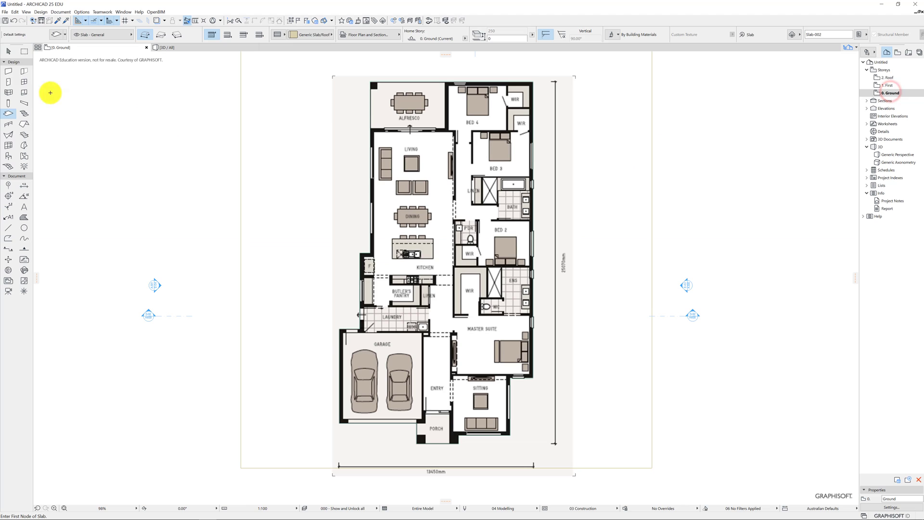
left_click(7, 52)
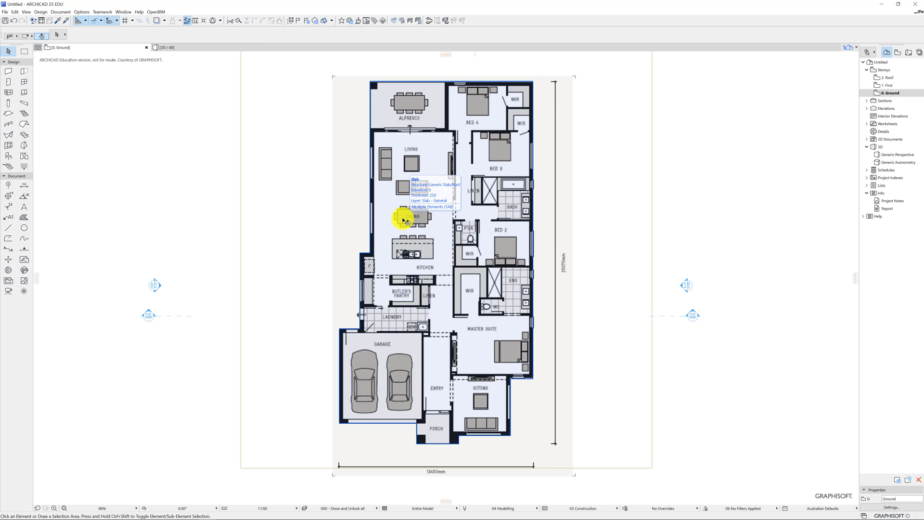
Select the house slab together with the site mesh and pick the slab outline as new mesh points.
key("Tab")
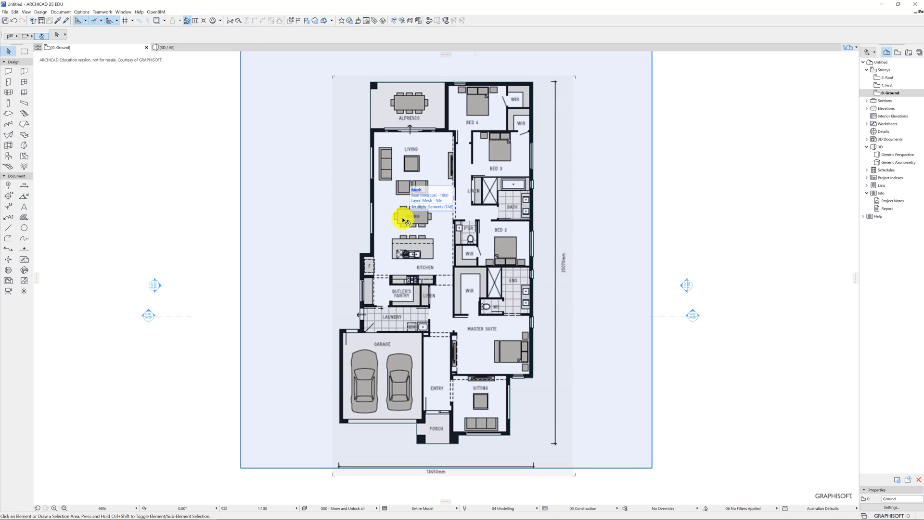
key("Tab")
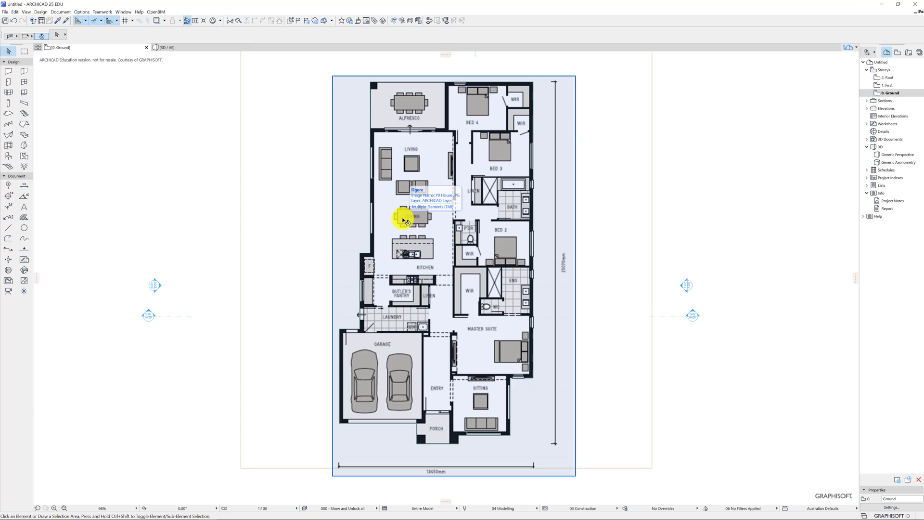
key("Tab")
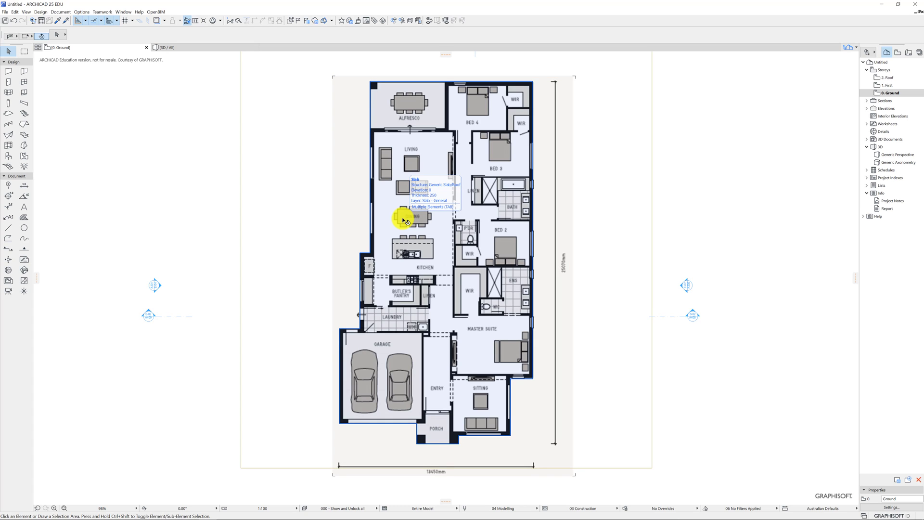
left_click(403, 220)
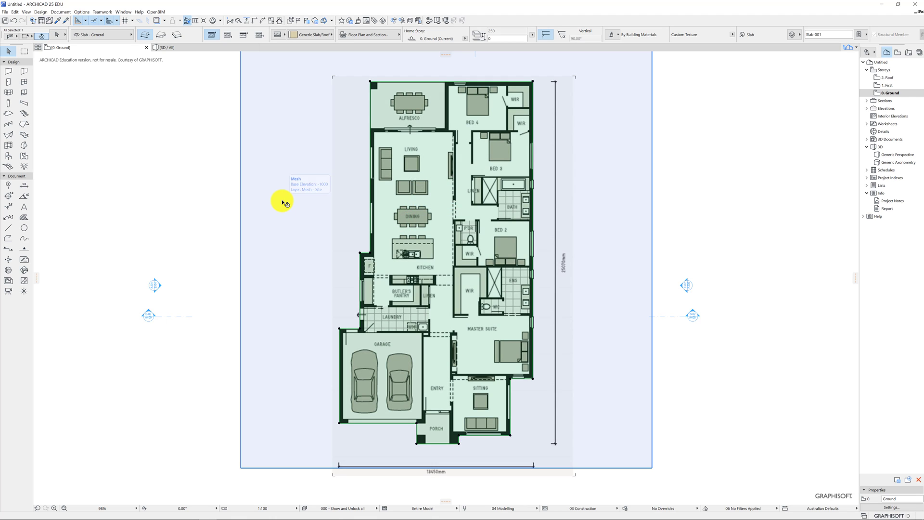
left_click(283, 202, "shift")
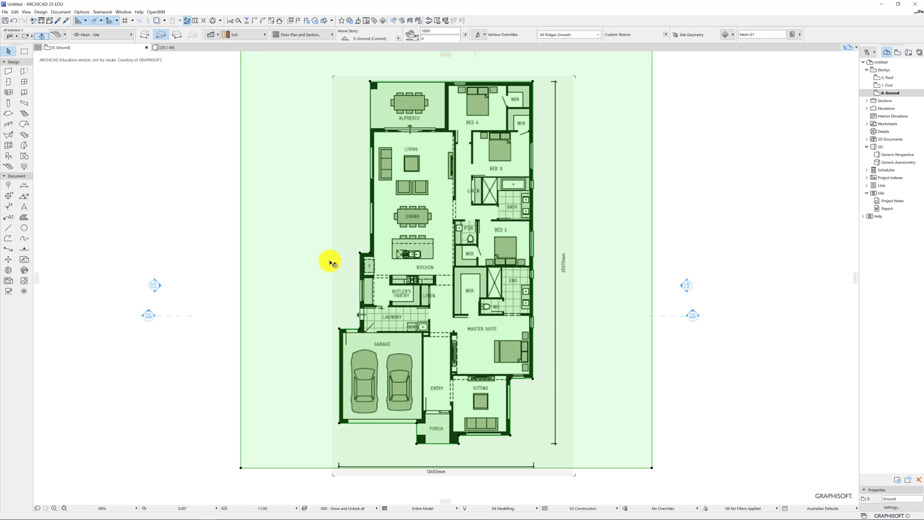
left_click(9, 166)
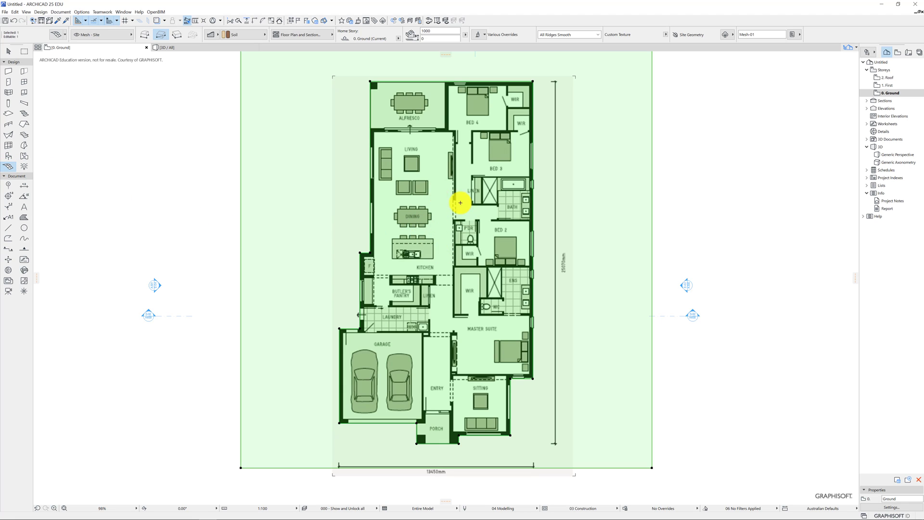
left_click(439, 215)
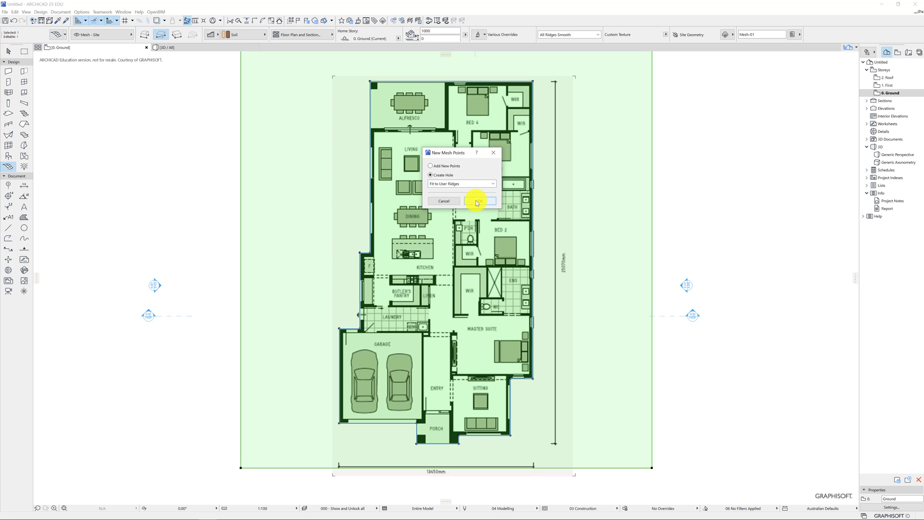
Confirm the house outline as a mesh hole, then inspect the slab and holed mesh in Generic Perspective.
left_click(476, 201)
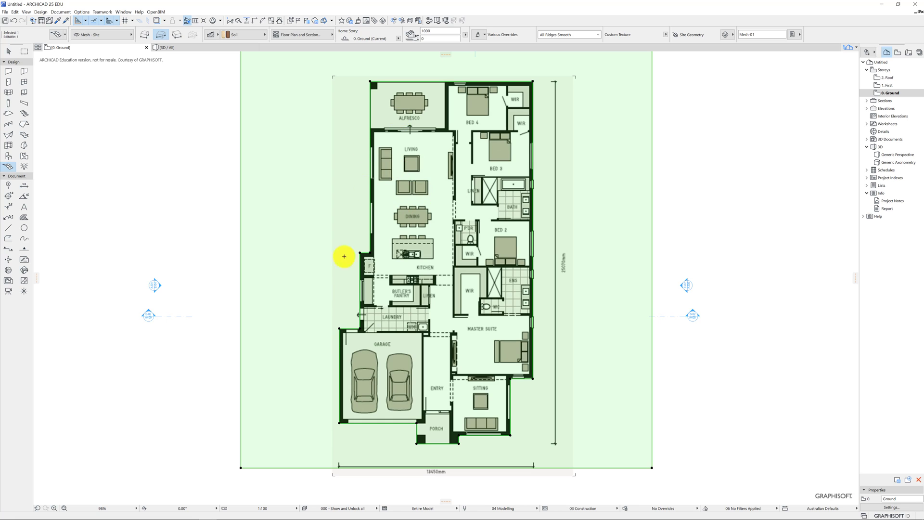
left_click(909, 157)
double_click(910, 156)
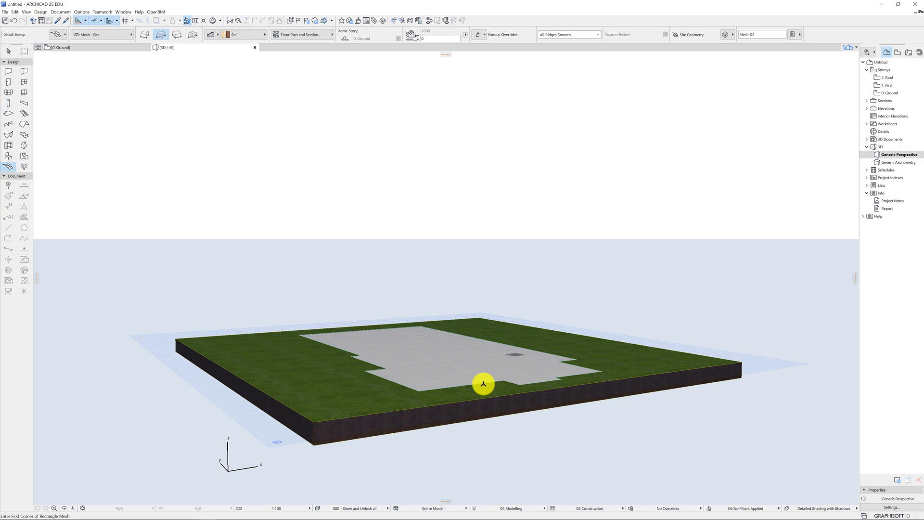
key("Escape")
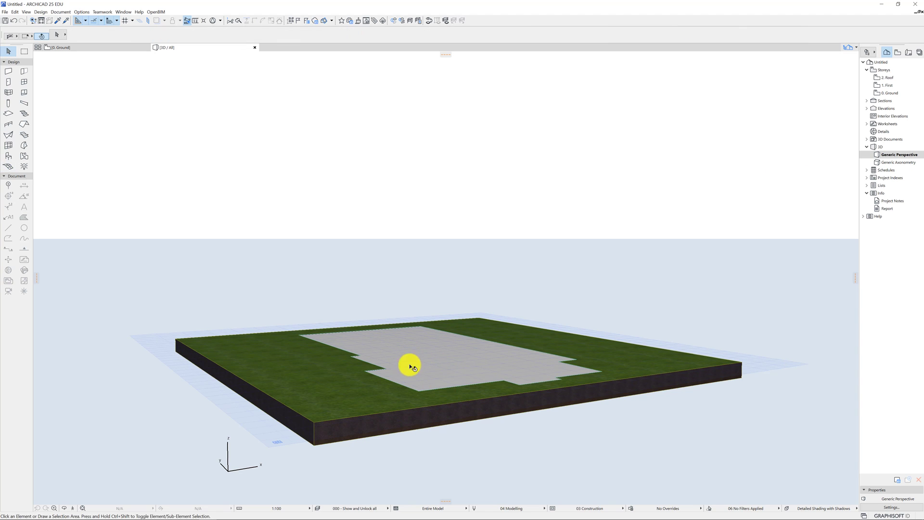
left_click(423, 359)
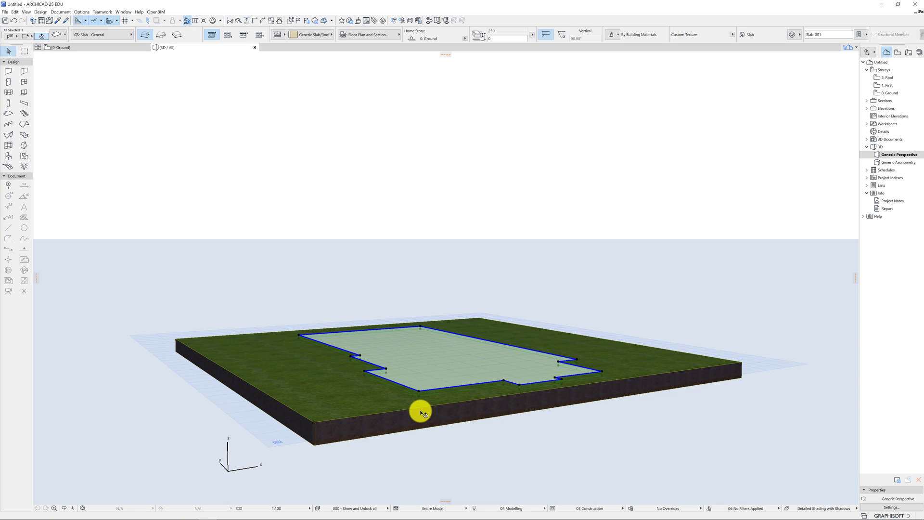
left_click(385, 400)
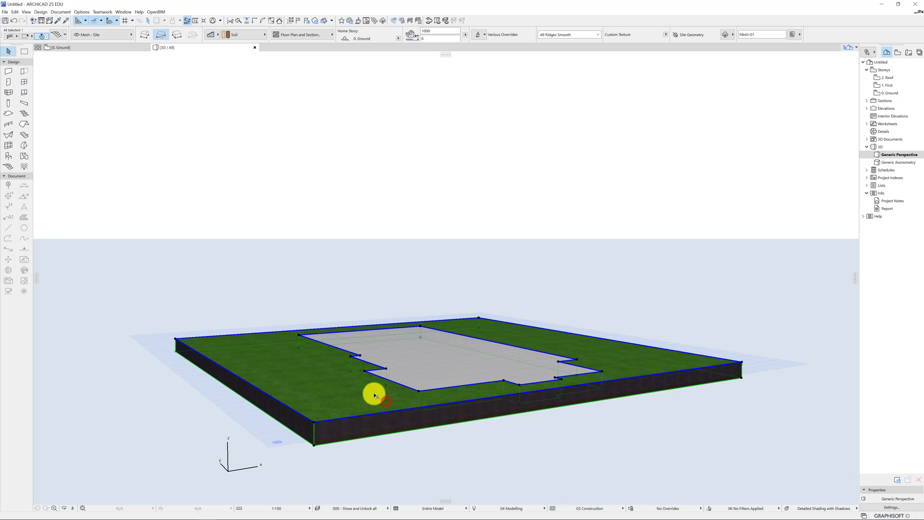
Draw a driveway slab from the garage's front corners down to the site's front edge.
double_click(891, 93)
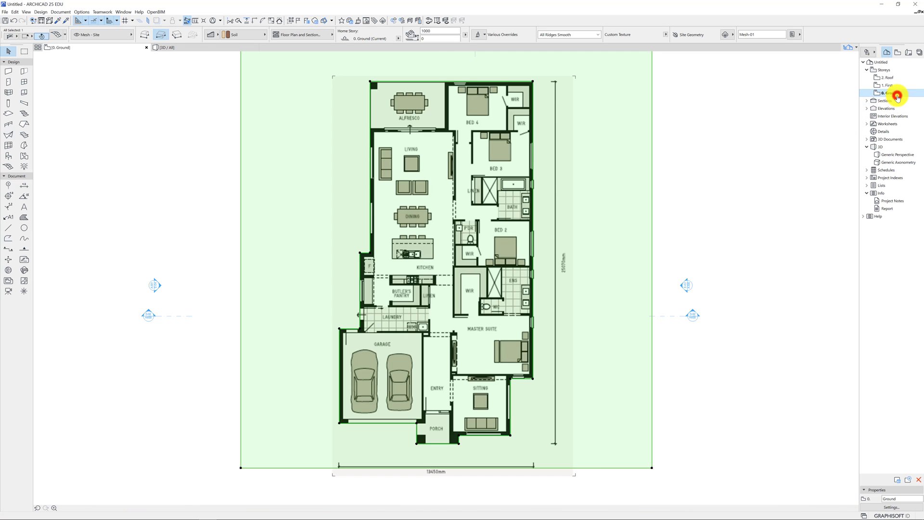
left_click(126, 145)
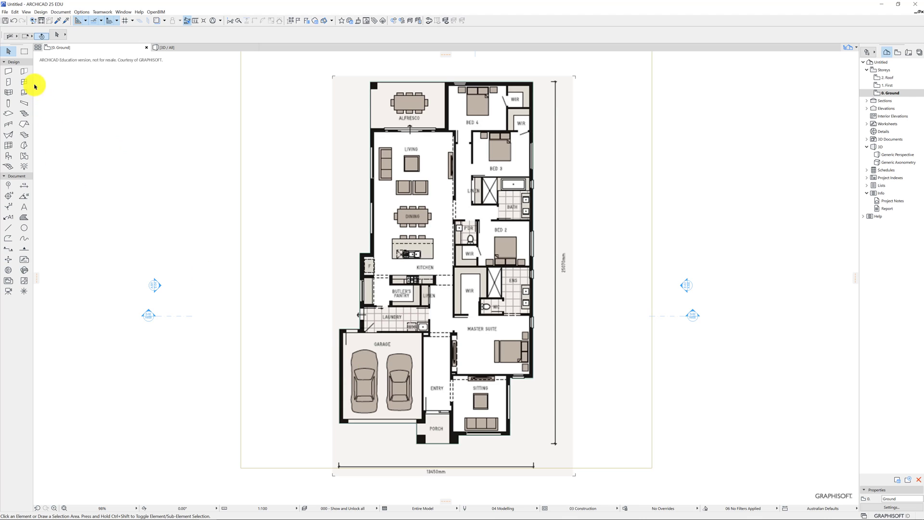
left_click(7, 114)
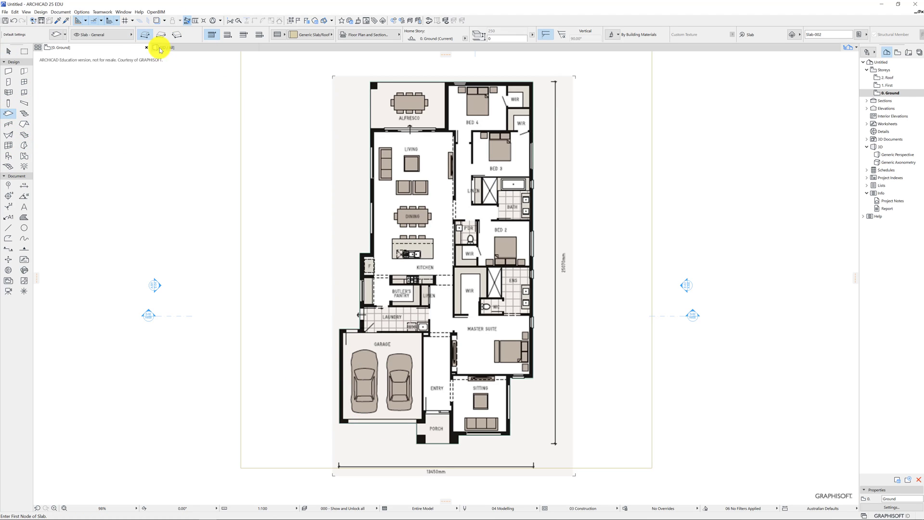
left_click(417, 422)
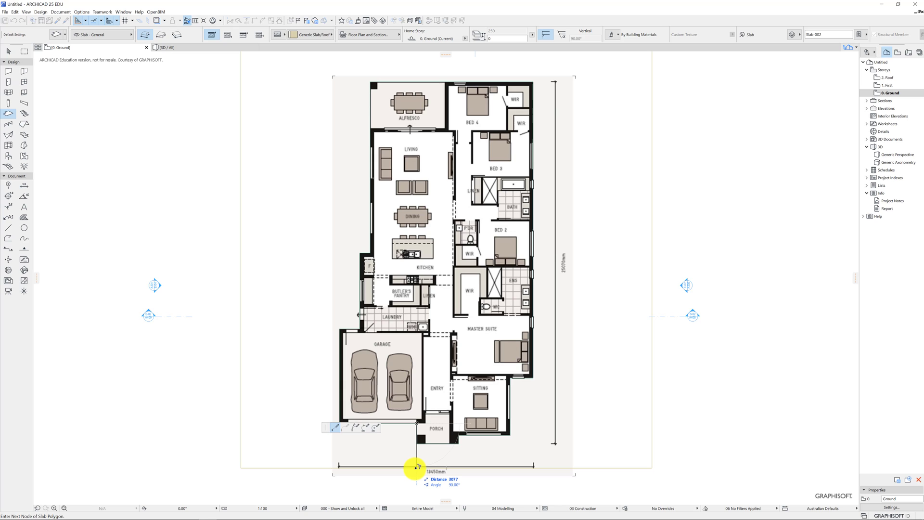
left_click(416, 467)
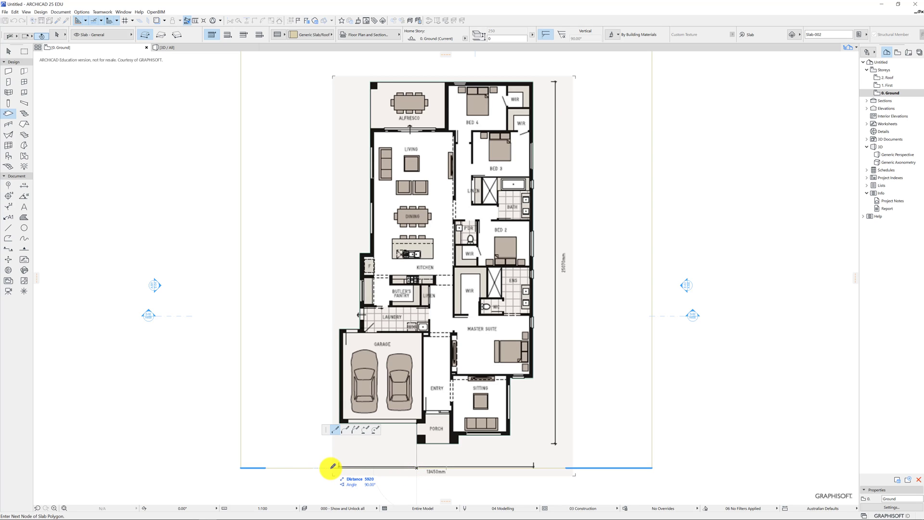
left_click(332, 466)
middle_click_drag(346, 418, 377, 354)
scroll(365, 357, "up", 2)
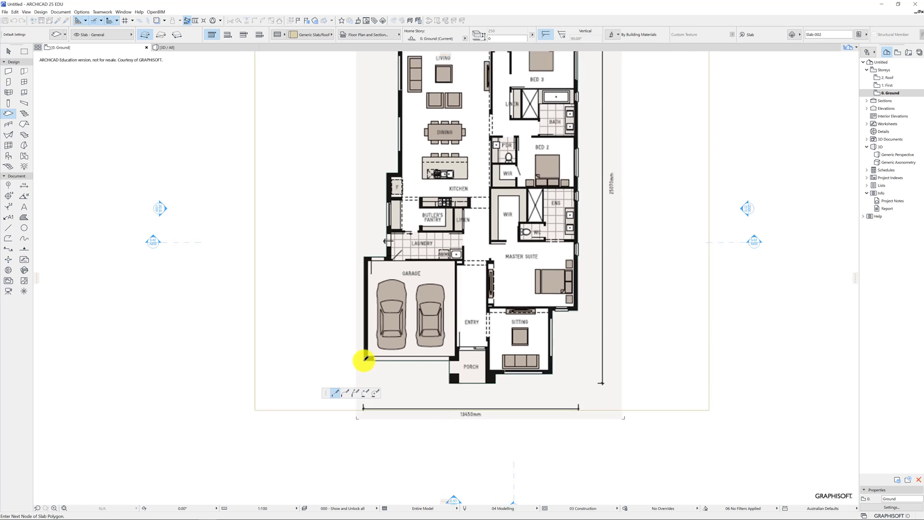
left_click(366, 358)
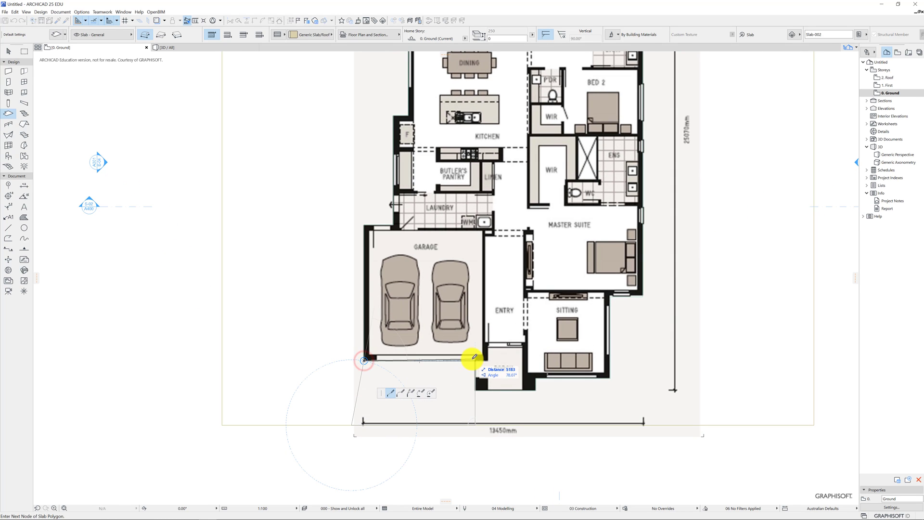
double_click(474, 359)
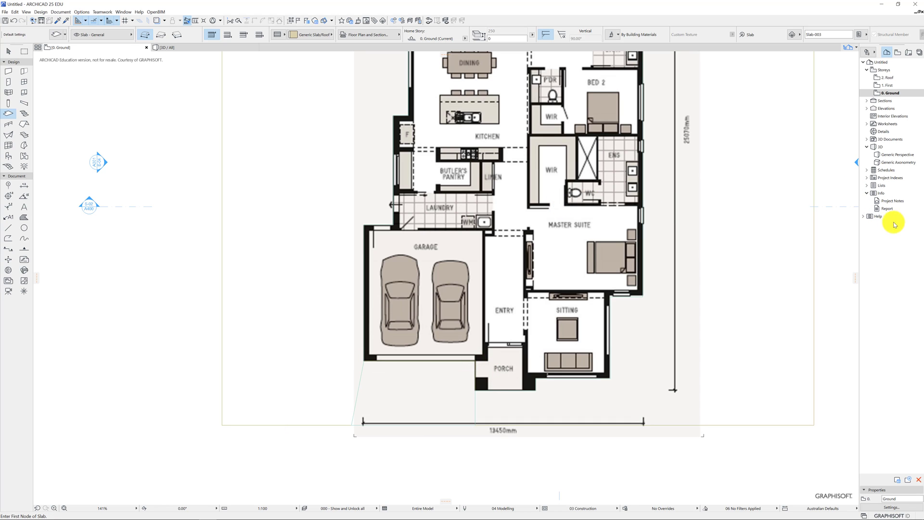
Cut the driveway outline out of the site mesh as a hole and check it in 3D.
double_click(894, 155)
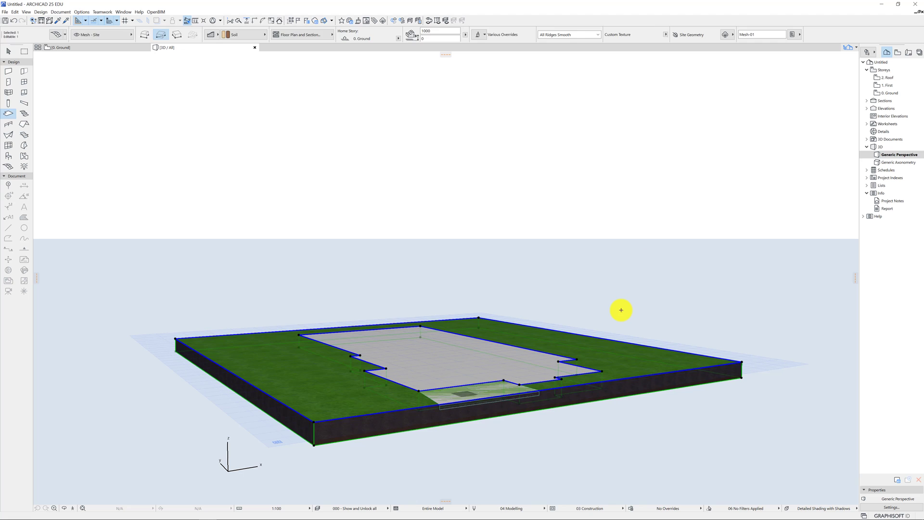
key("Escape")
double_click(901, 93)
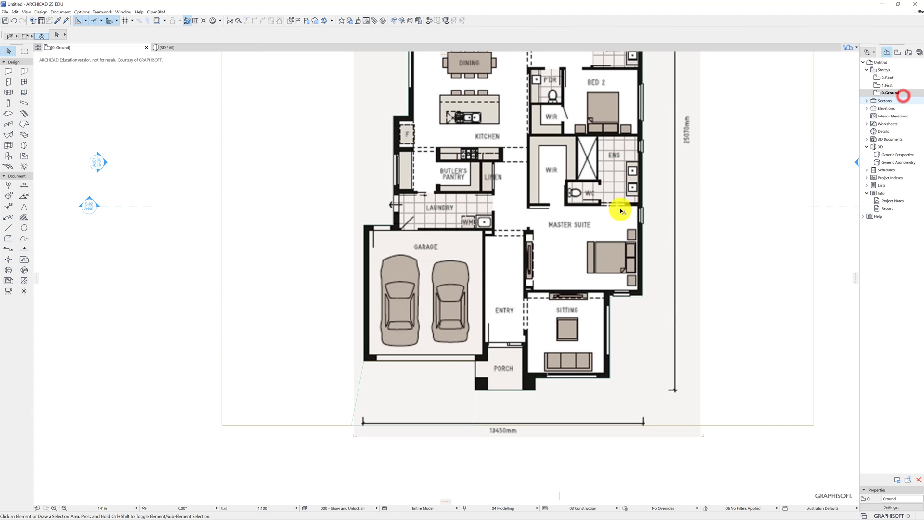
left_click(407, 383)
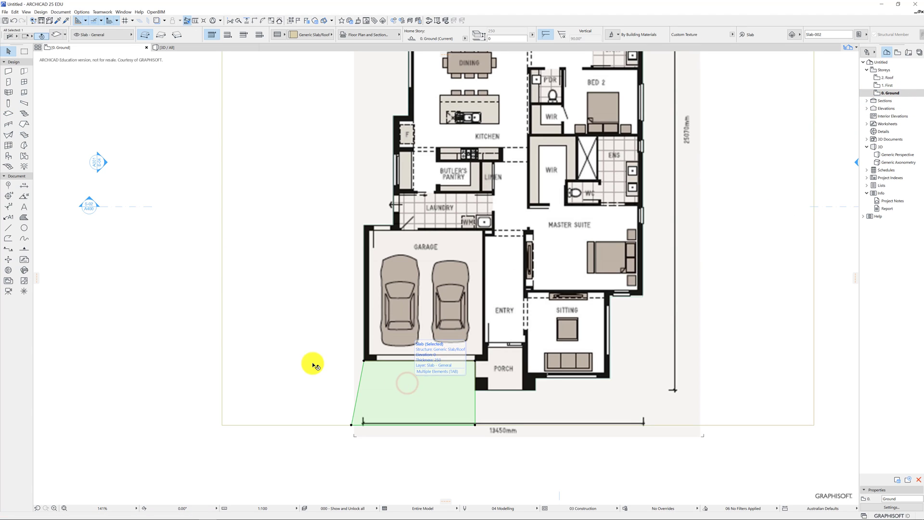
left_click(299, 336)
left_click(300, 336, "shift")
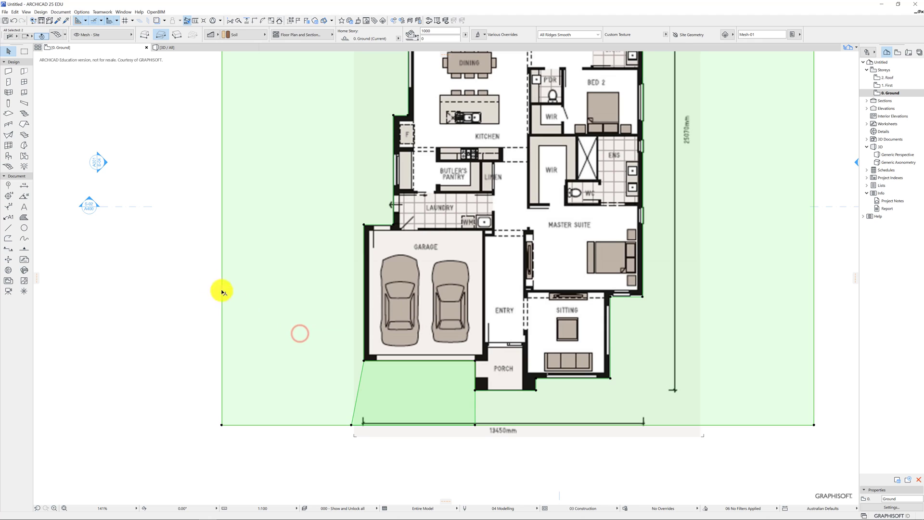
left_click(8, 167)
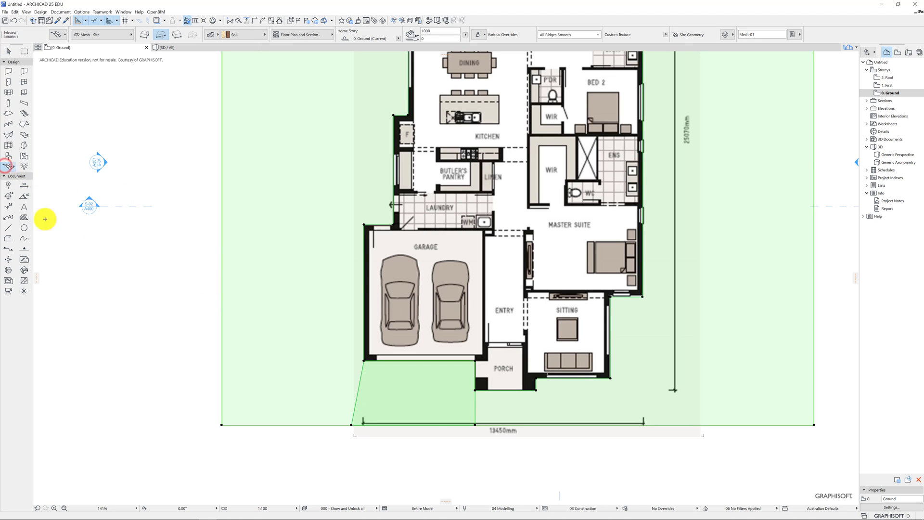
left_click(415, 393)
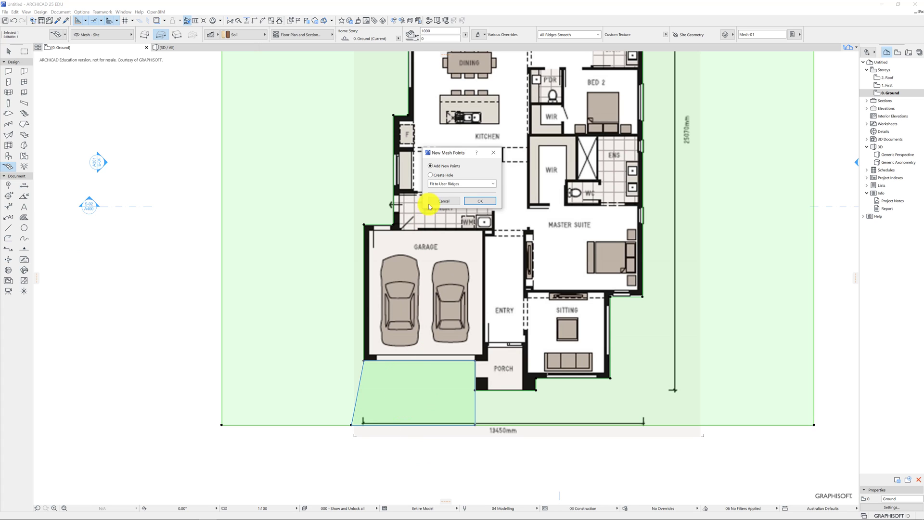
left_click(444, 175)
left_click(477, 204)
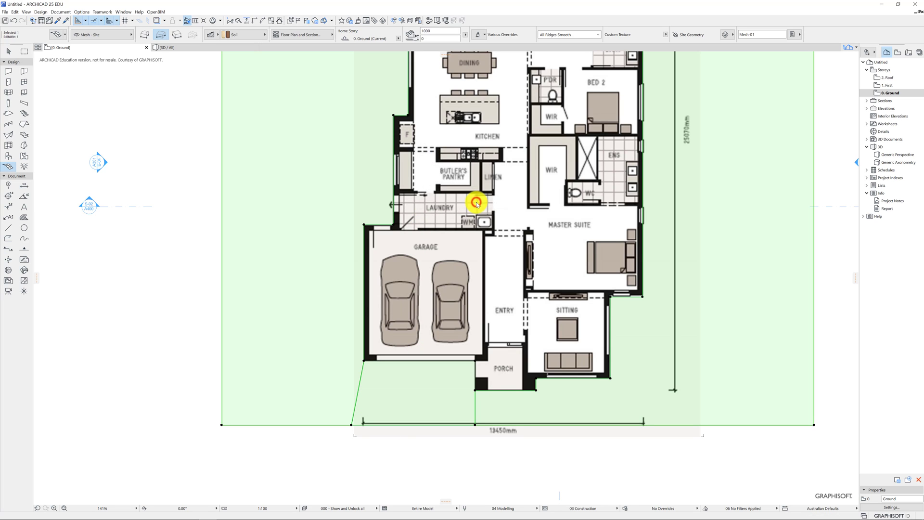
double_click(898, 155)
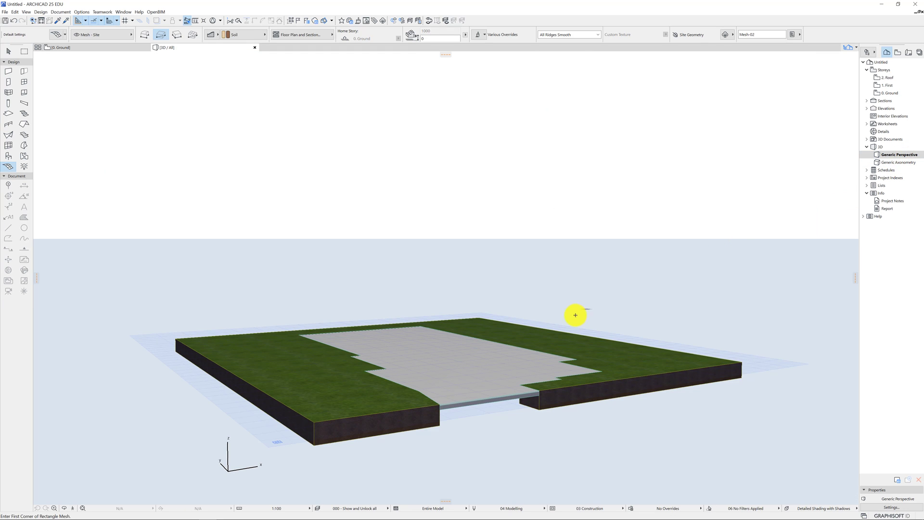
Orbit the 3D view and select the grassy site mesh to show its Info Box.
key("Escape")
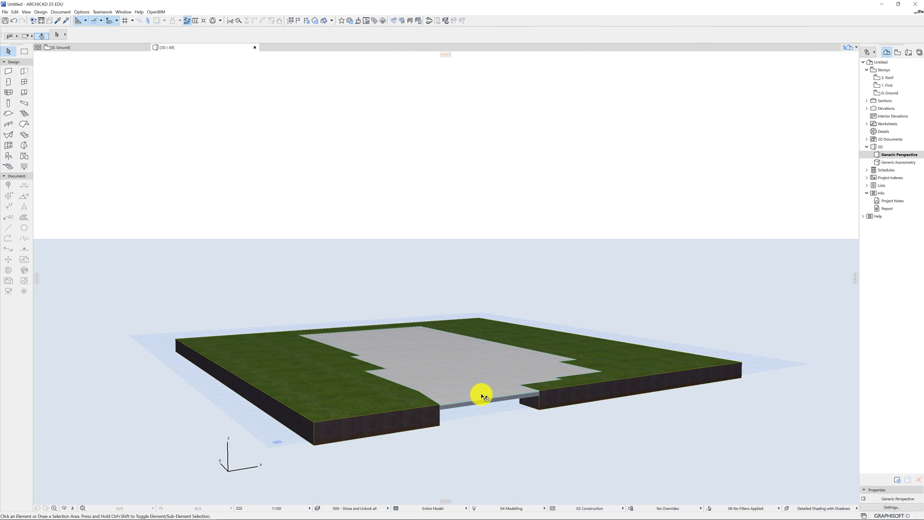
middle_click_drag(501, 408, 477, 415, "shift")
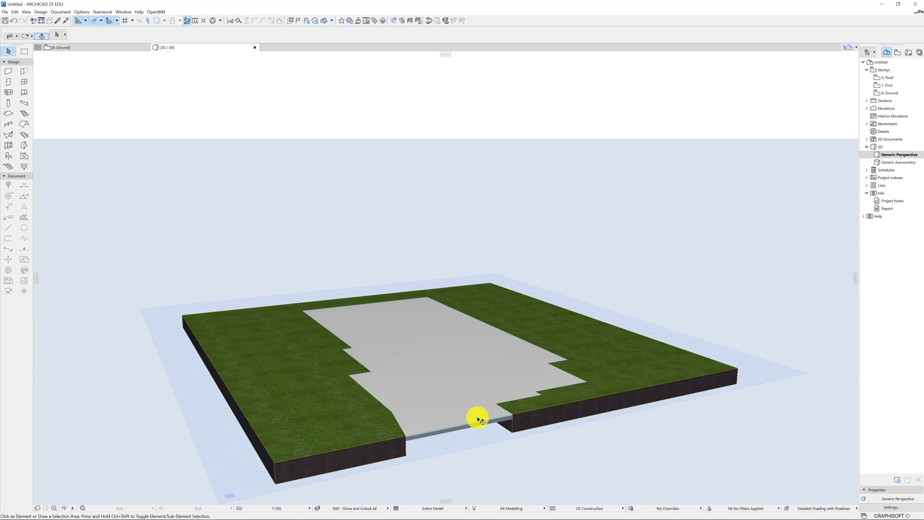
left_click(369, 455)
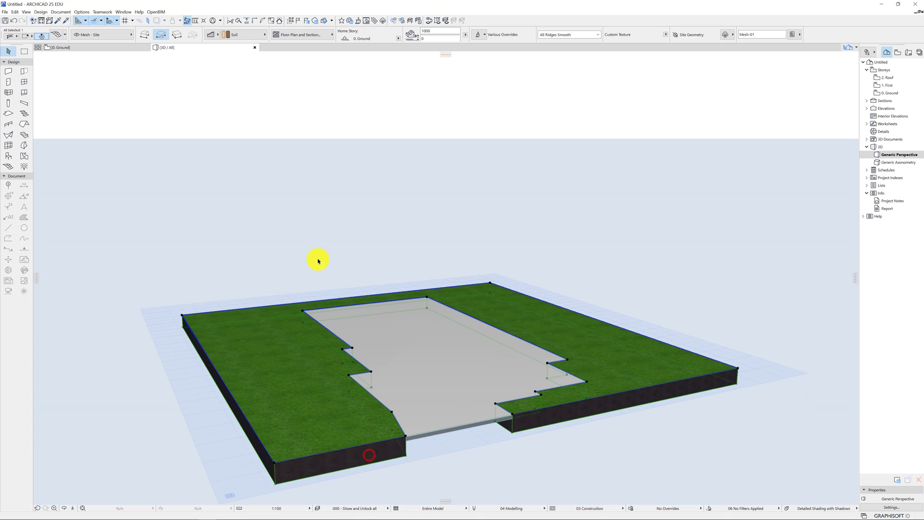
Enter 200 as the site mesh's skirt height and lower the 3D view across the mesh.
left_click(424, 30)
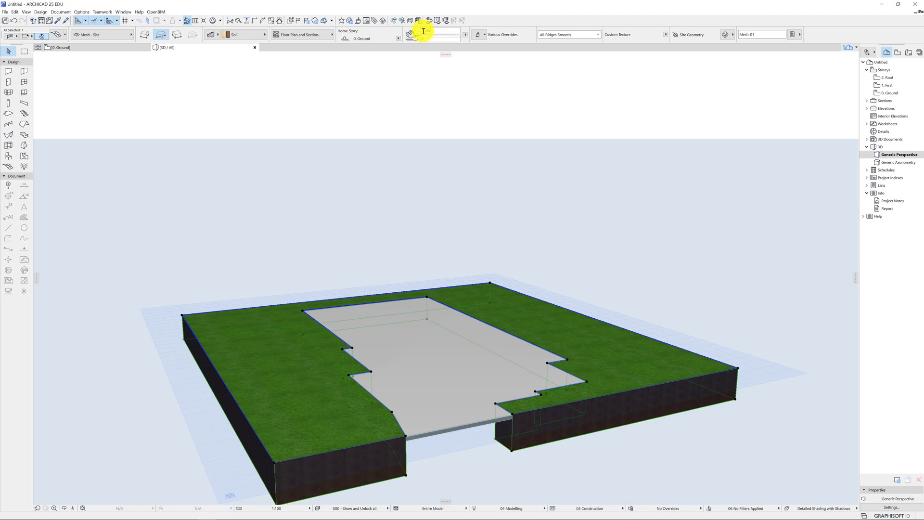
left_click(426, 30)
type("200")
key("Return")
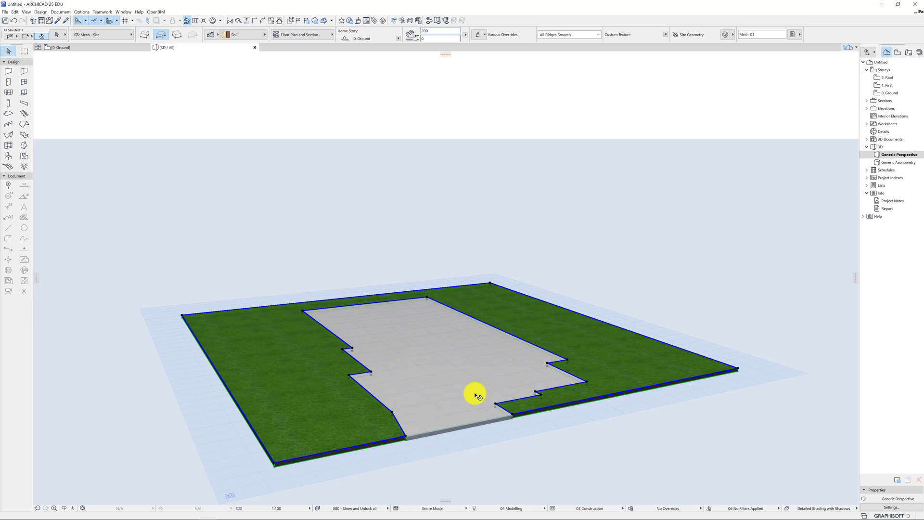
left_click_drag(477, 395, 464, 379)
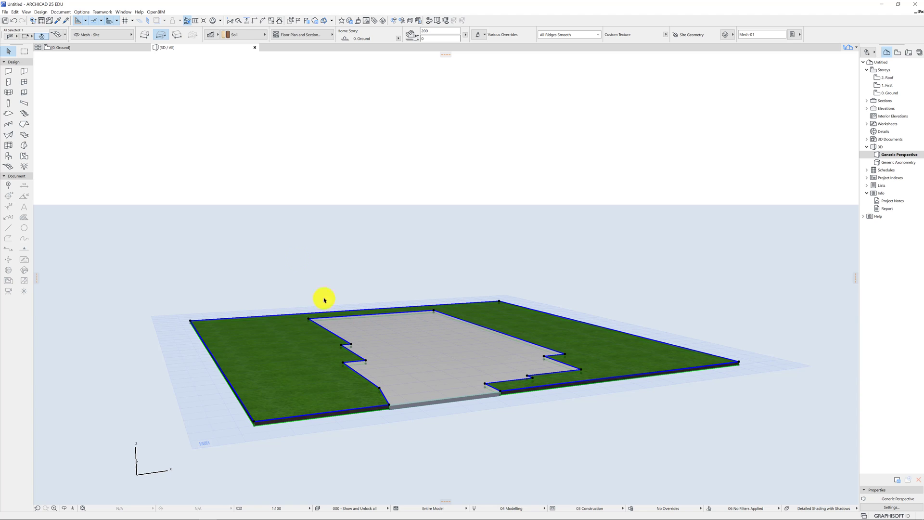
Select the large grey house slab and open its Slab Selection Settings, closing without changes.
left_click(248, 282)
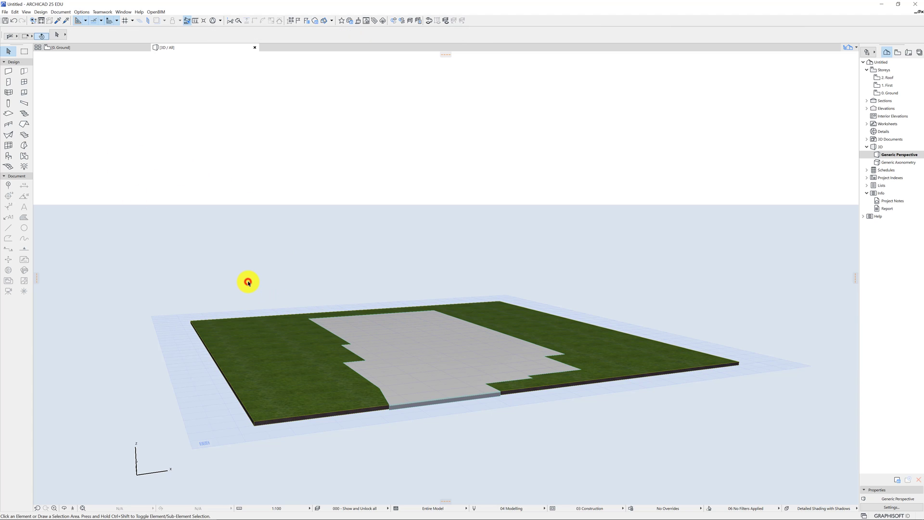
left_click(410, 346)
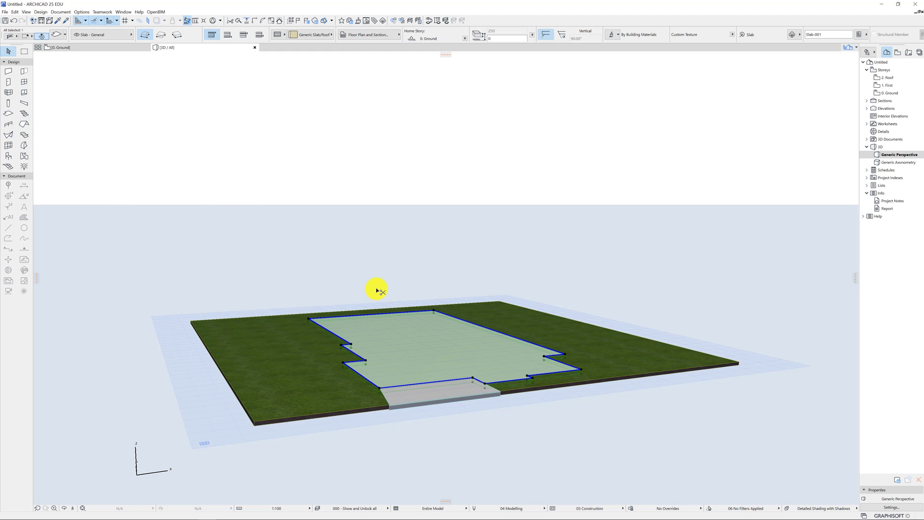
key("ctrl+t")
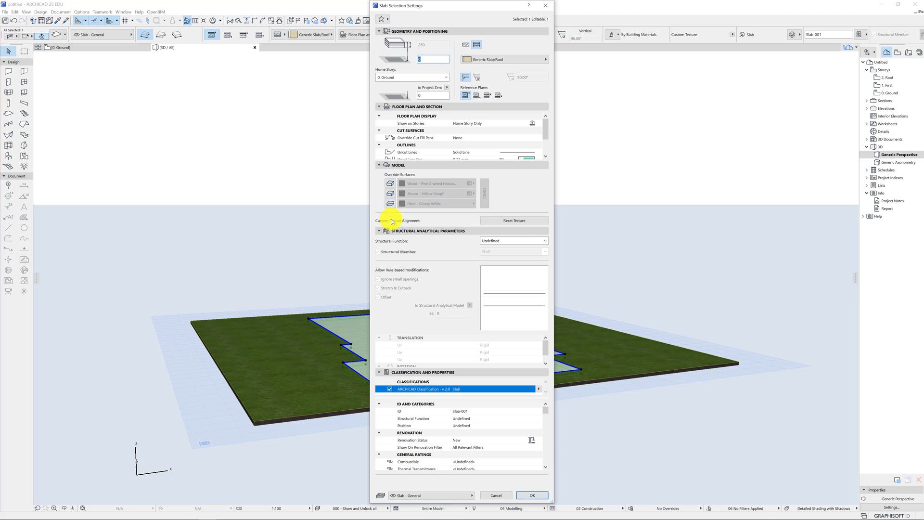
left_click(546, 5)
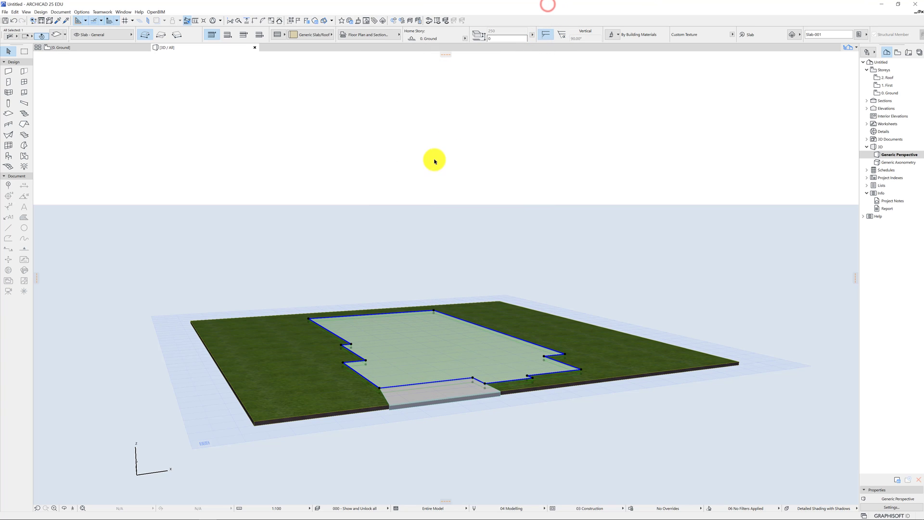
Apply the Floors > 100 mm Concrete Slab favourite to the house slab, then select the driveway slab.
right_click(15, 114)
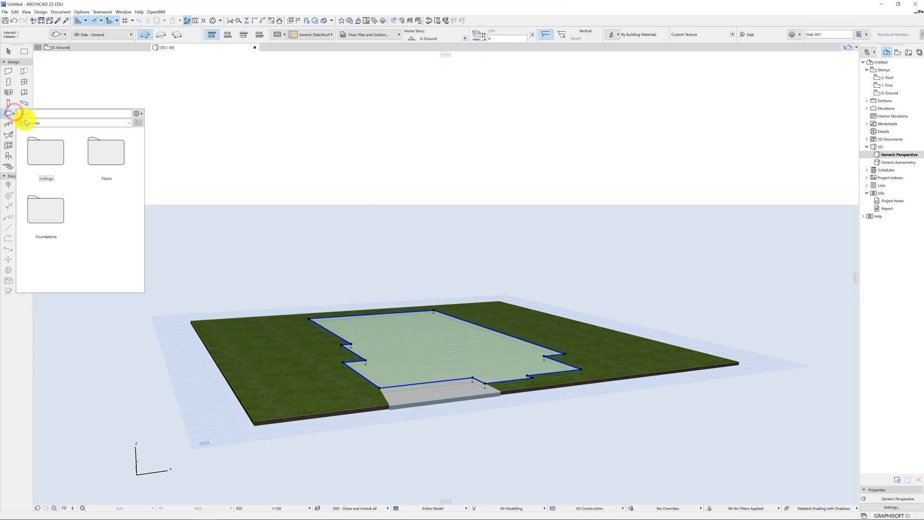
double_click(112, 162)
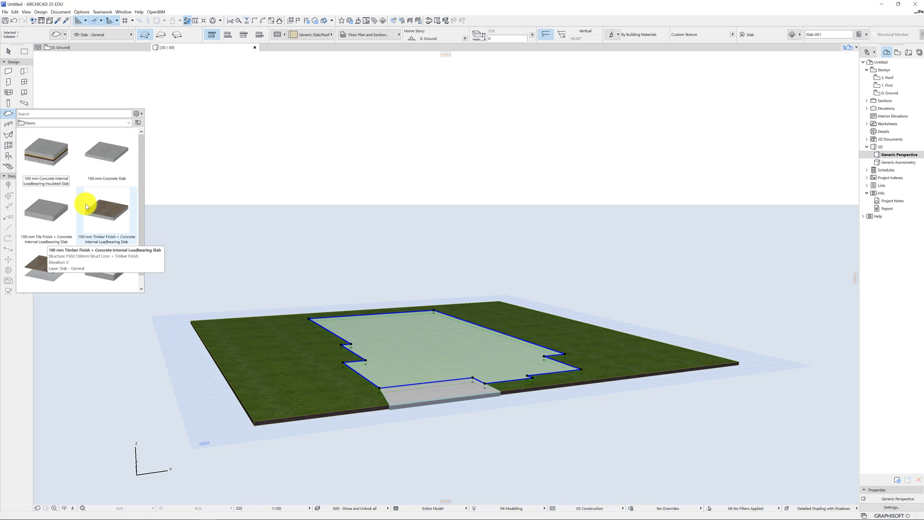
scroll(79, 231, "down", 1)
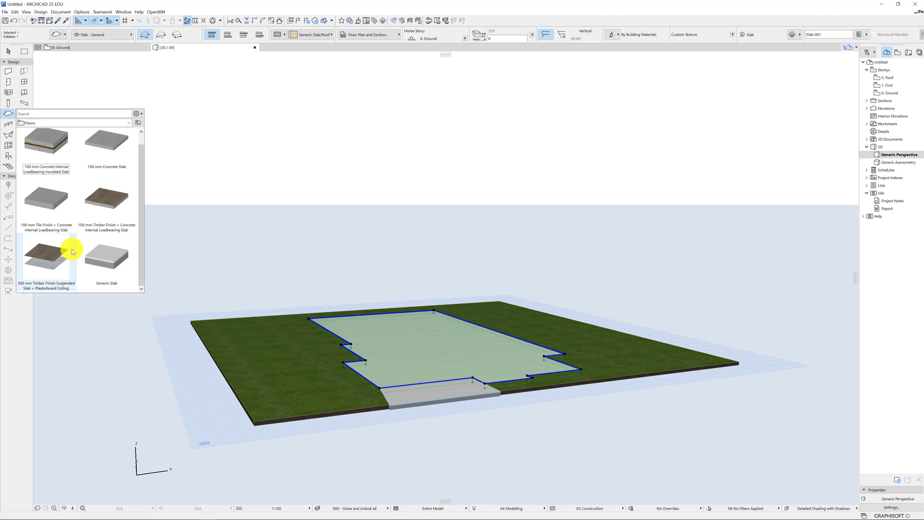
scroll(96, 217, "up", 1)
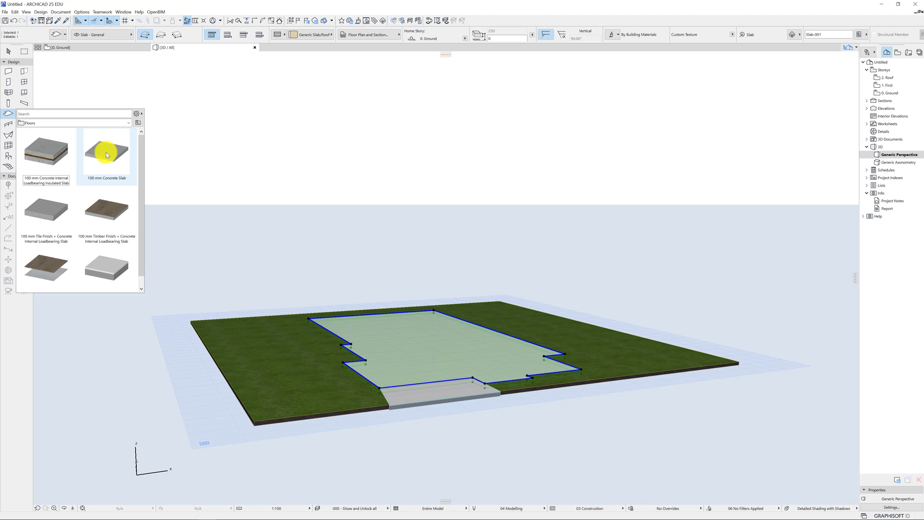
mouse_move(109, 157)
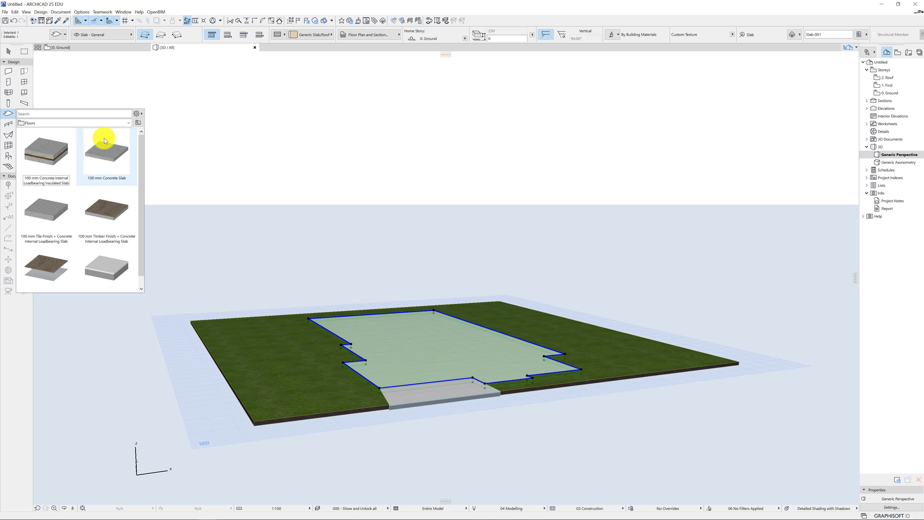
left_click(107, 154)
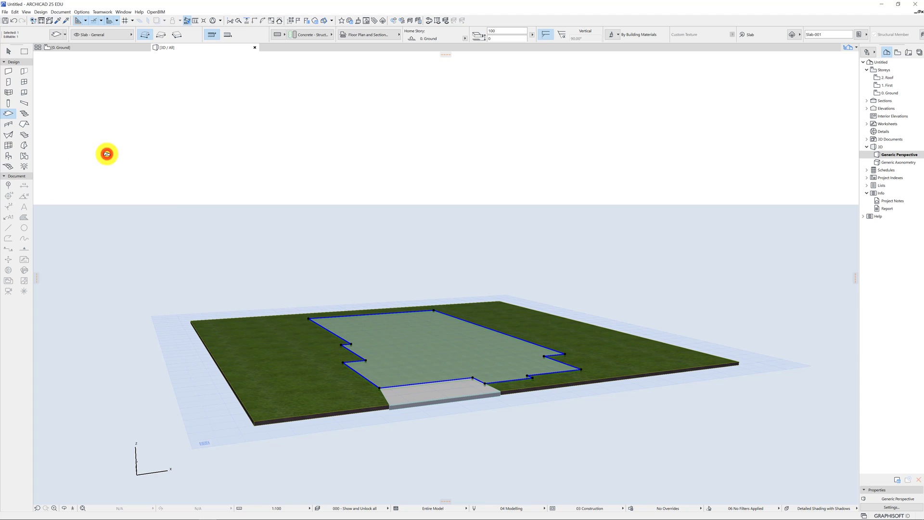
left_click(440, 250)
left_click(460, 395, "shift")
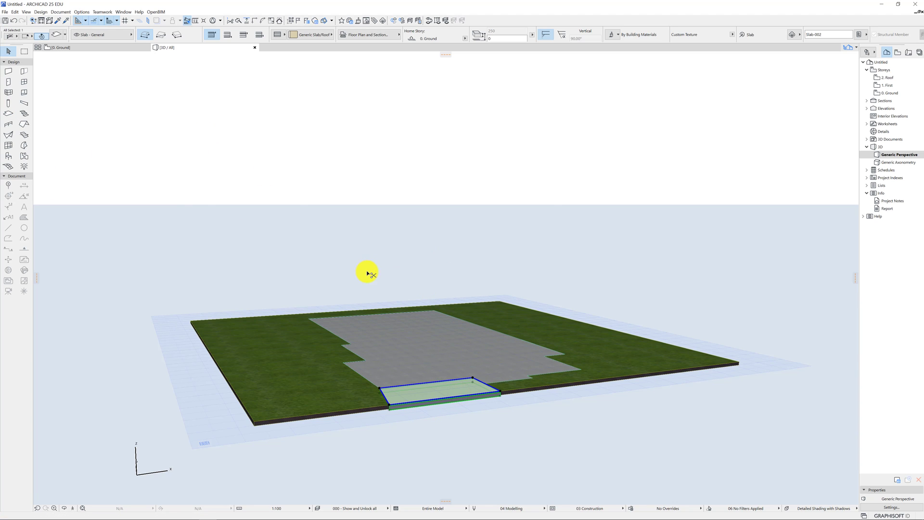
Apply the 100 mm Concrete Slab favourite to the driveway slab.
key("ctrl+t")
key("Escape")
left_click(16, 115)
left_click(14, 113)
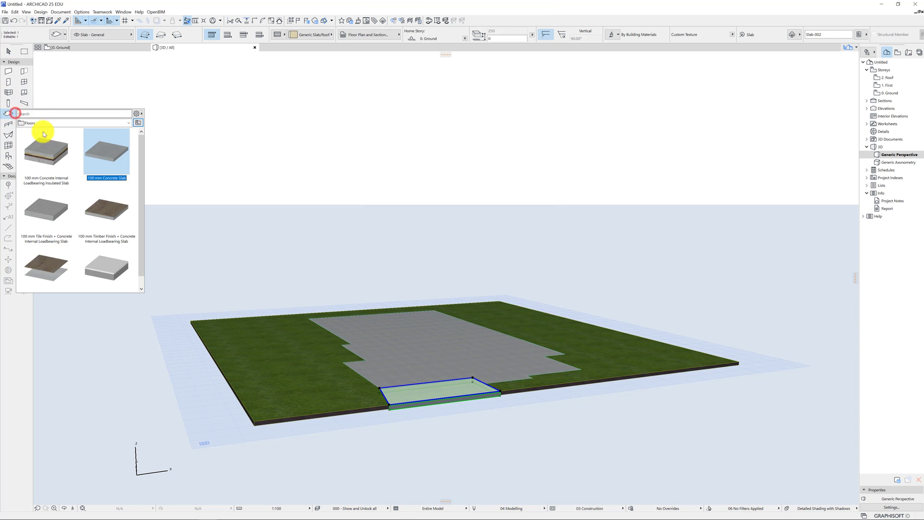
double_click(106, 162)
left_click(356, 226)
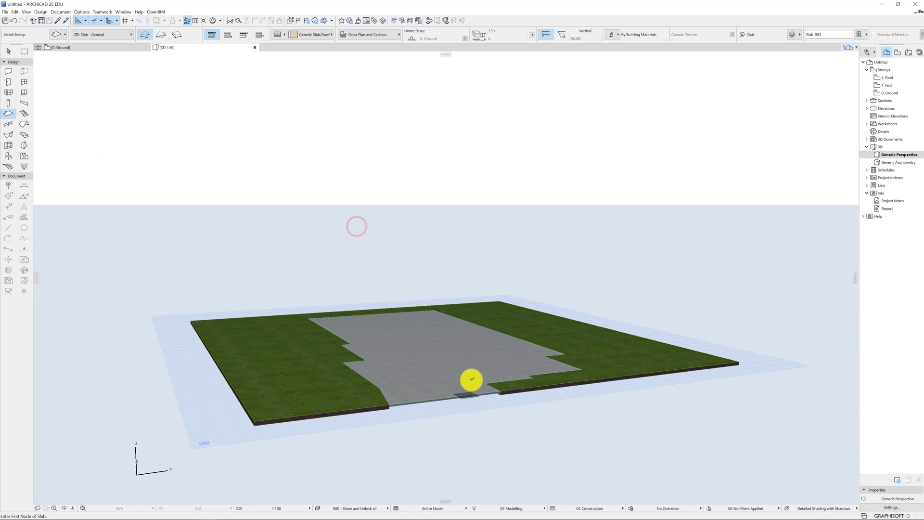
Set the driveway slab's thickness to 200 and enter 200 for the house slab's thickness.
middle_click_drag(485, 380, 448, 392, "shift")
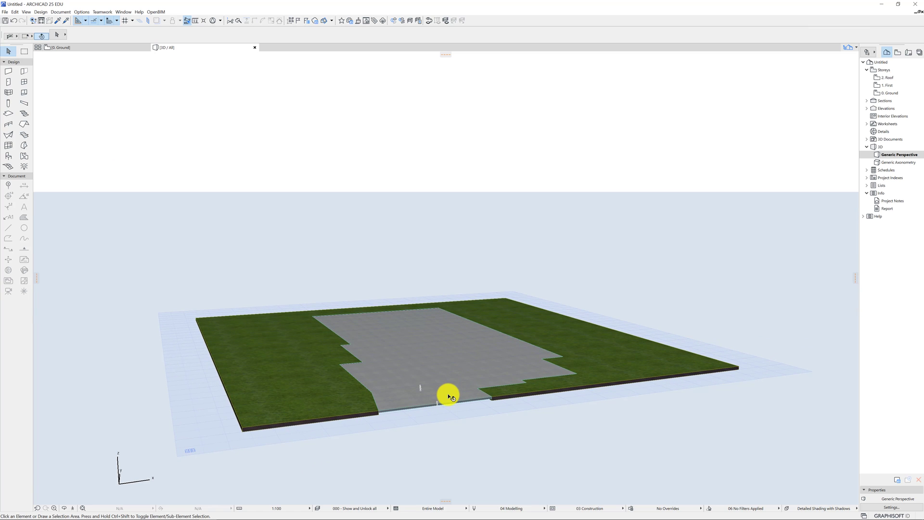
left_click(449, 395)
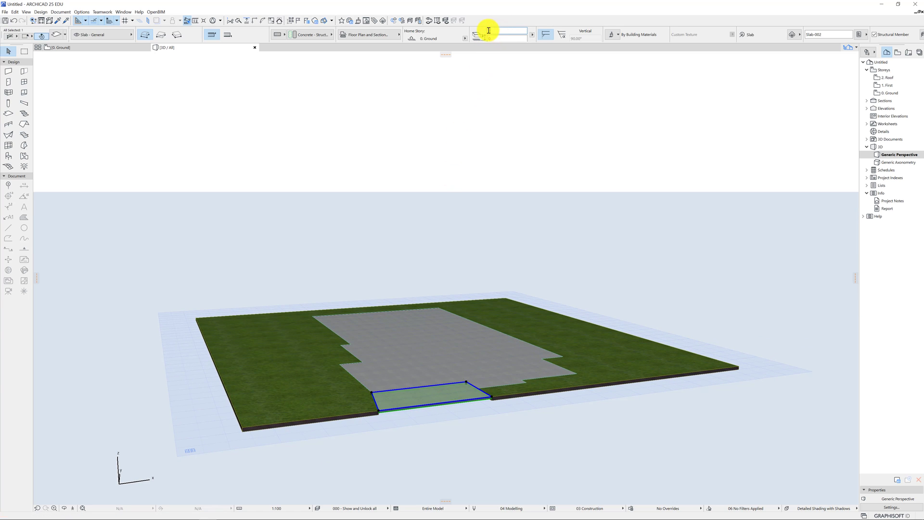
type("200")
key("Return")
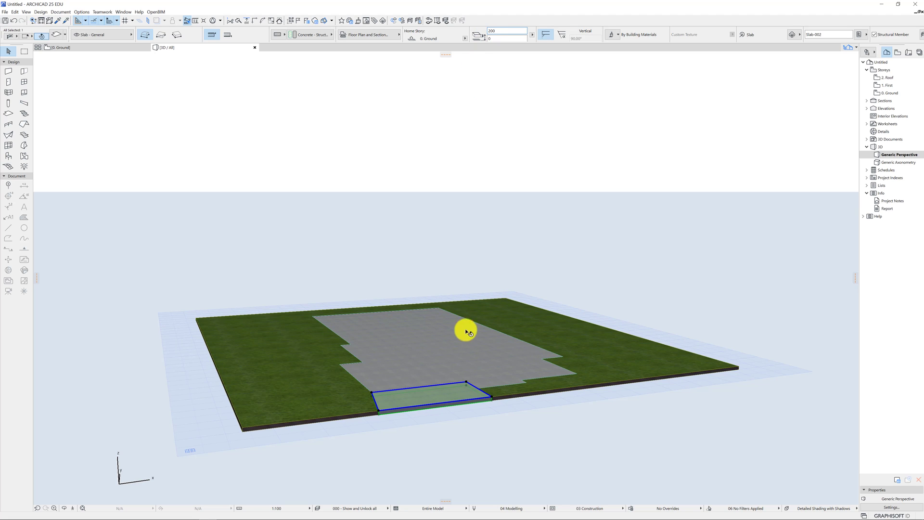
left_click(458, 359)
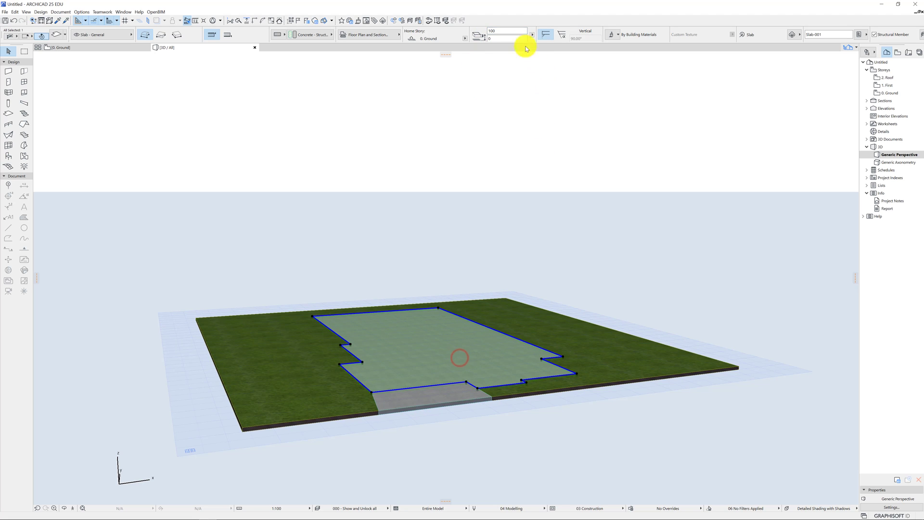
left_click(511, 30)
type("200")
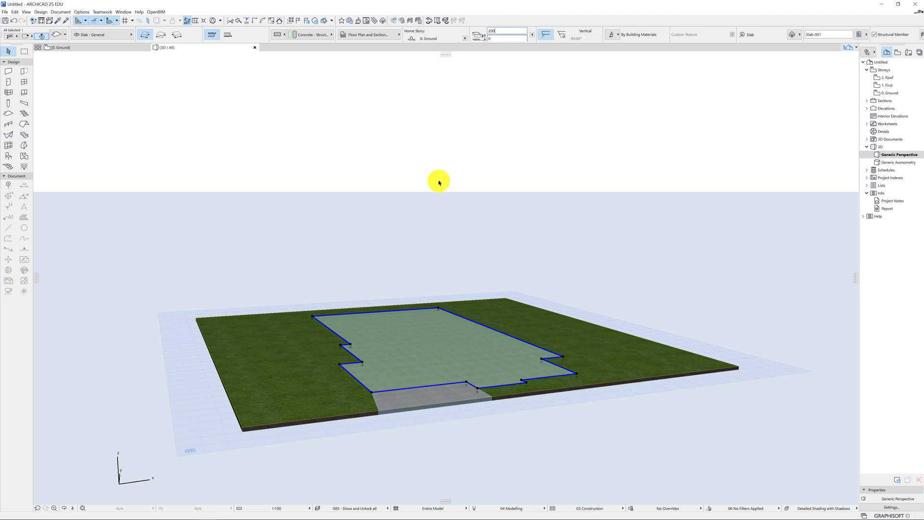
left_click(444, 256)
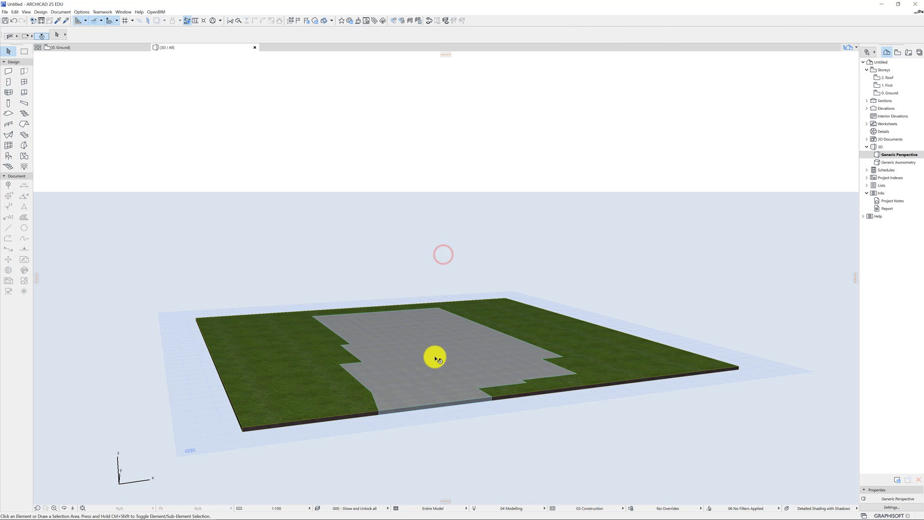
middle_click_drag(433, 354, 388, 355, "shift")
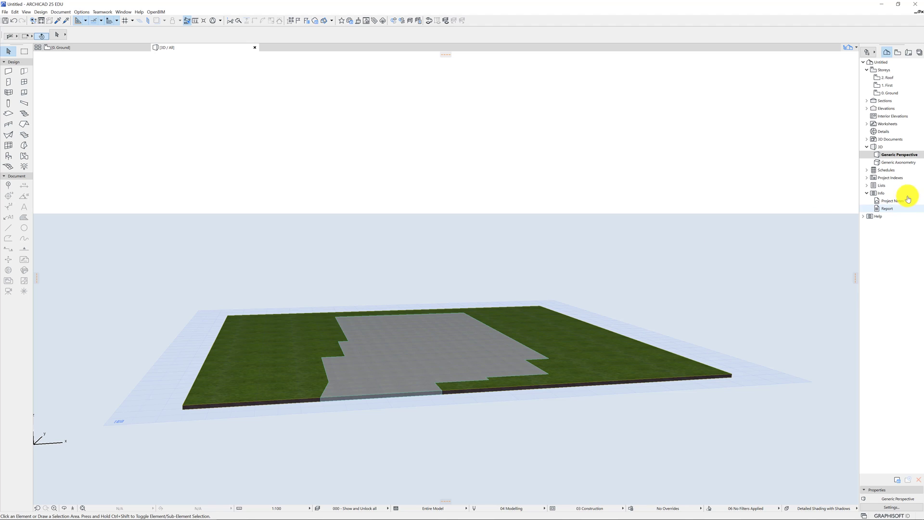
Open the 0. Ground storey plan and zoom out to show the full site mesh with its cut-outs.
left_click(887, 86)
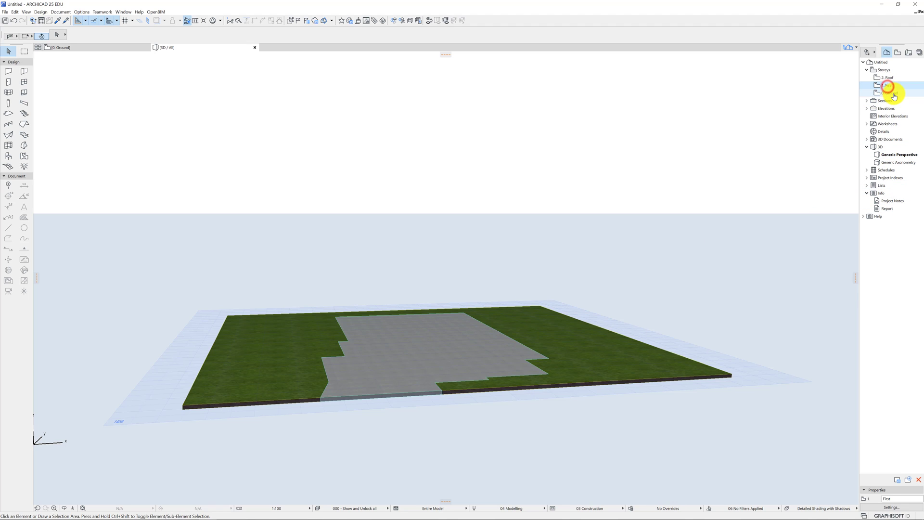
double_click(889, 92)
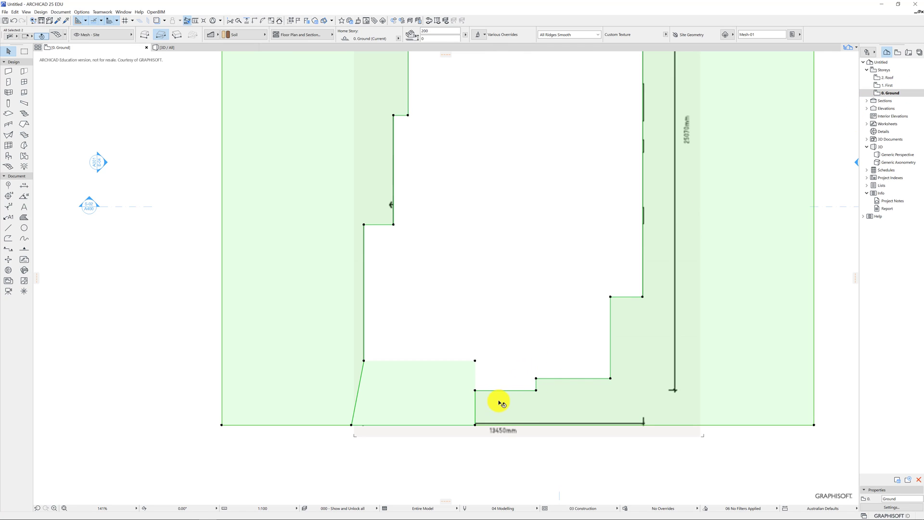
scroll(500, 407, "down", 5)
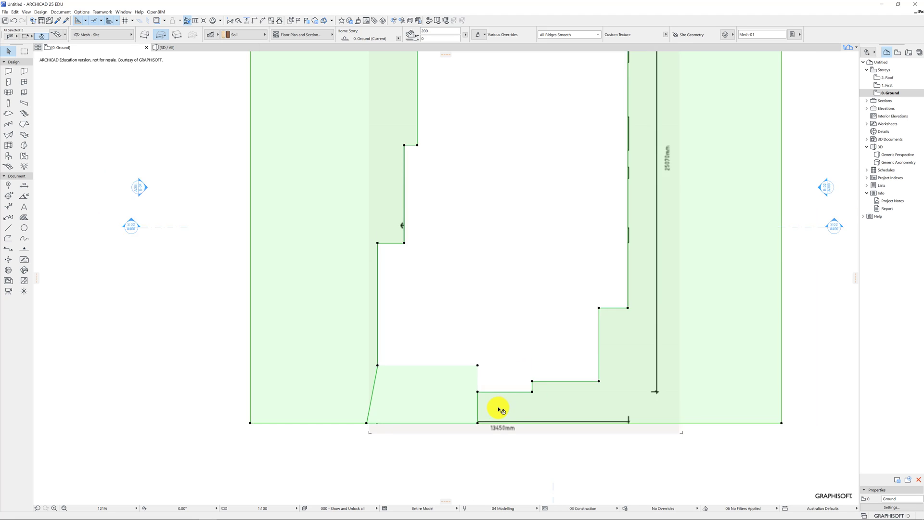